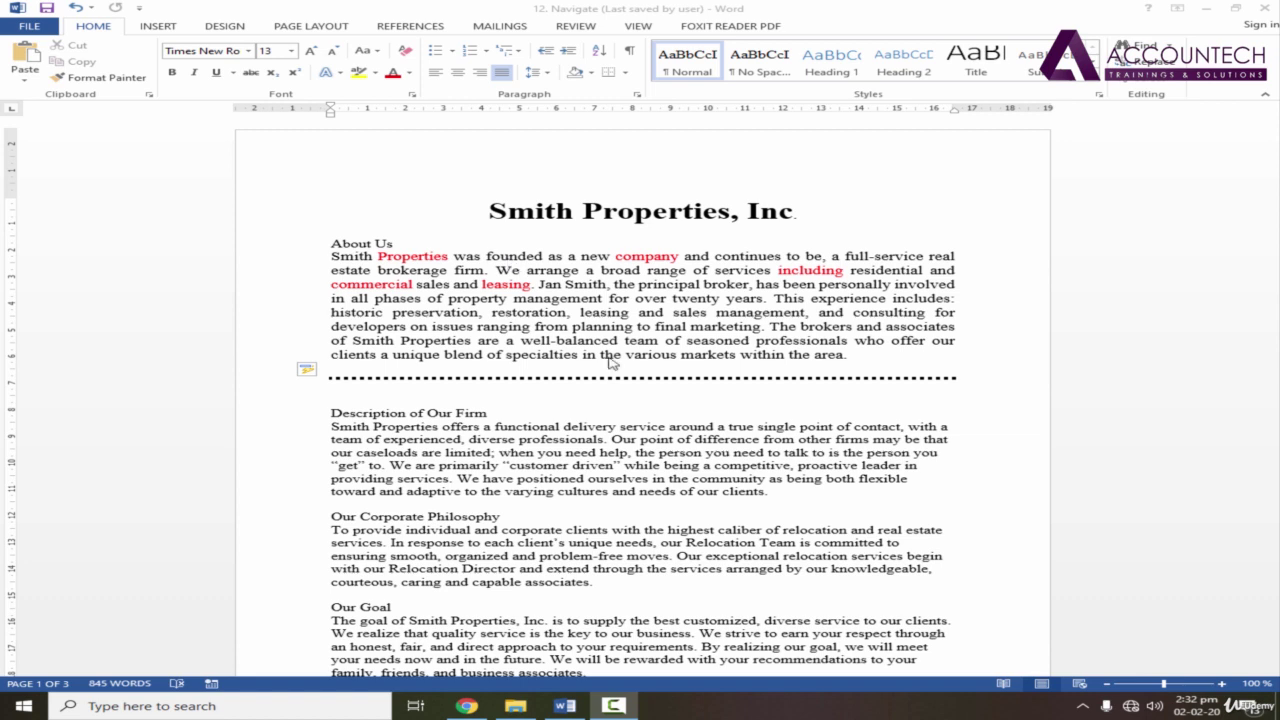
# Show the Navigation pane for searching text in the document
pyautogui.click(472, 415)
pyautogui.doubleClick(488, 413)
pyautogui.click(617, 441)
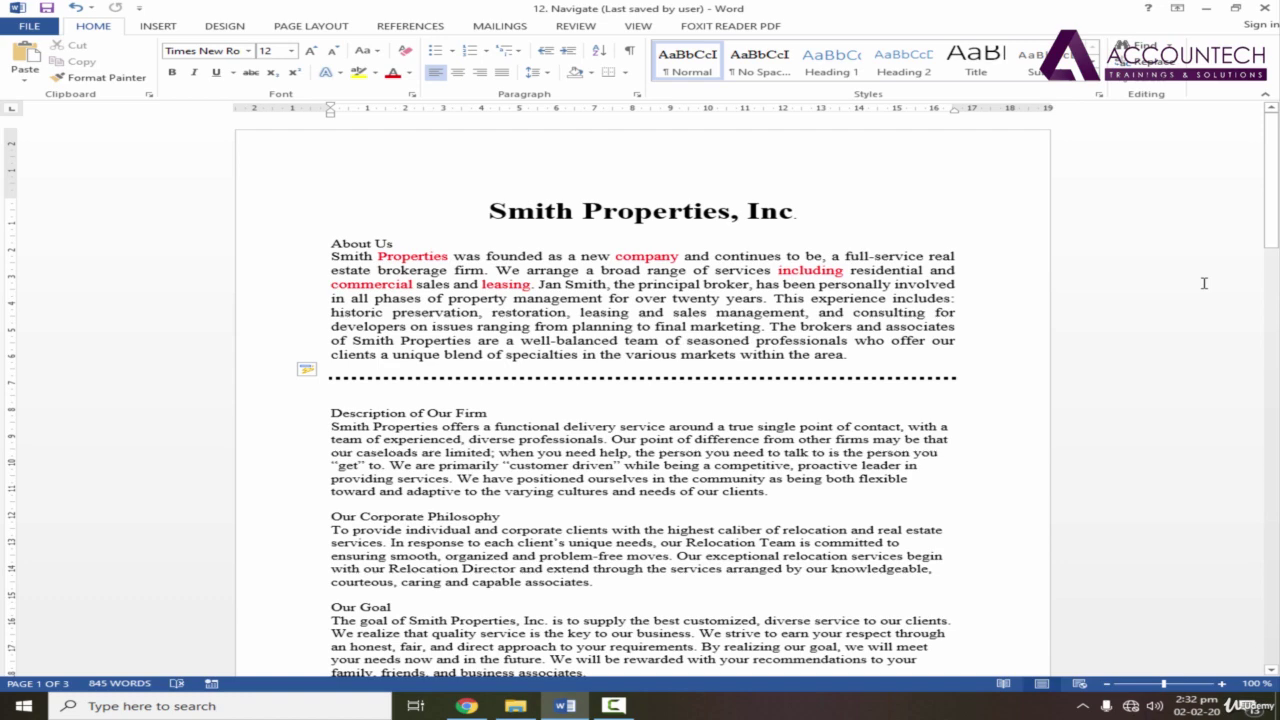
pyautogui.hotkey('ctrl', 'f')
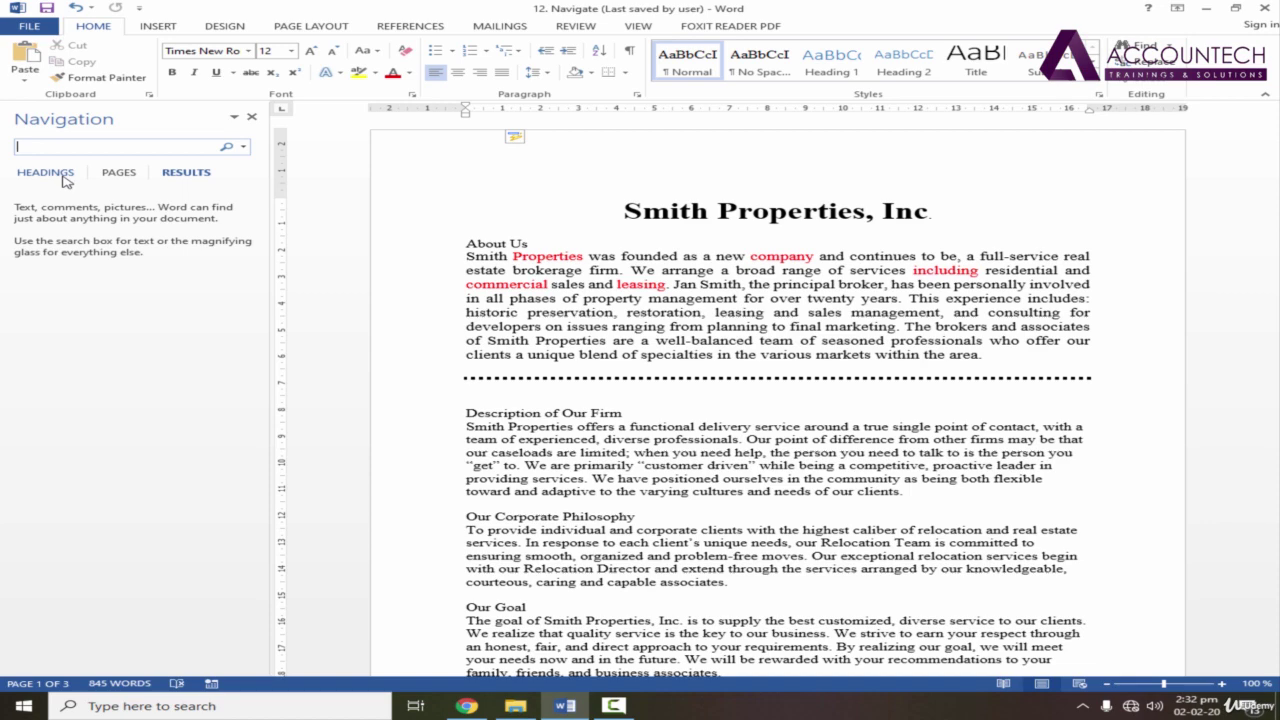
pyautogui.click(243, 146)
pyautogui.click(268, 209)
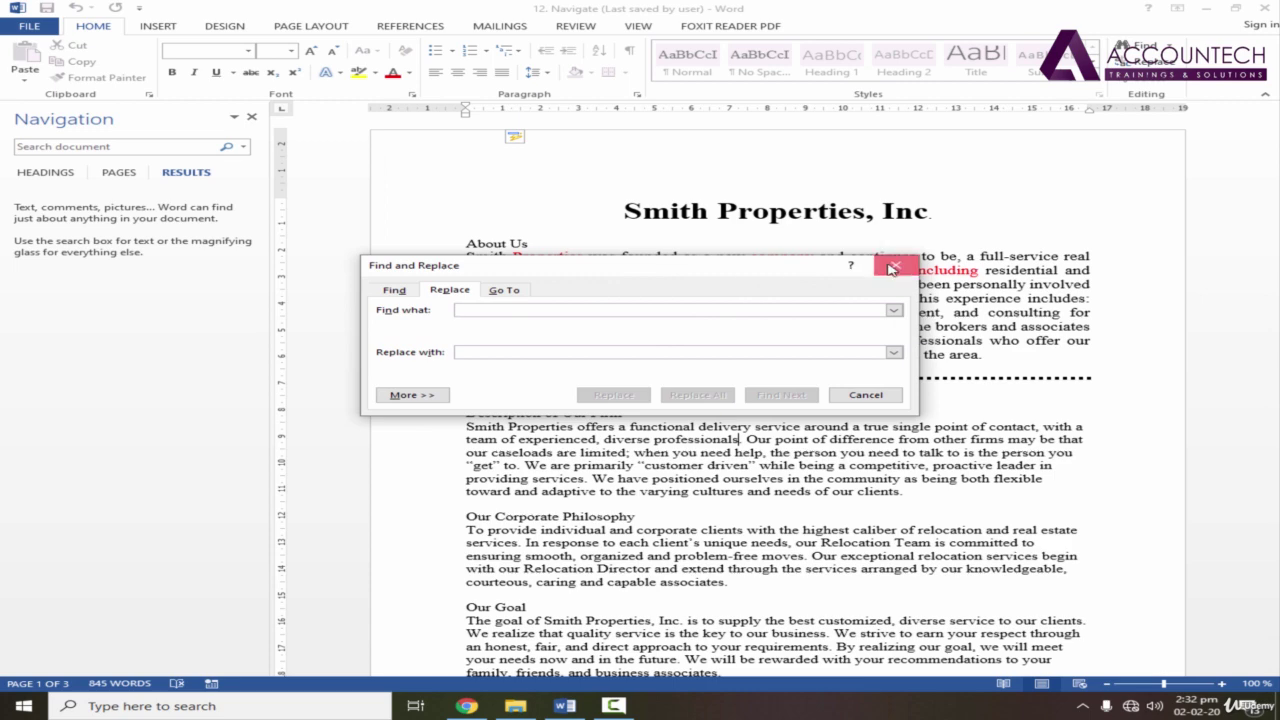
pyautogui.click(892, 268)
# Search the document for "firm" in the Navigation pane and review the highlighted occurrences in the text
pyautogui.click(125, 147)
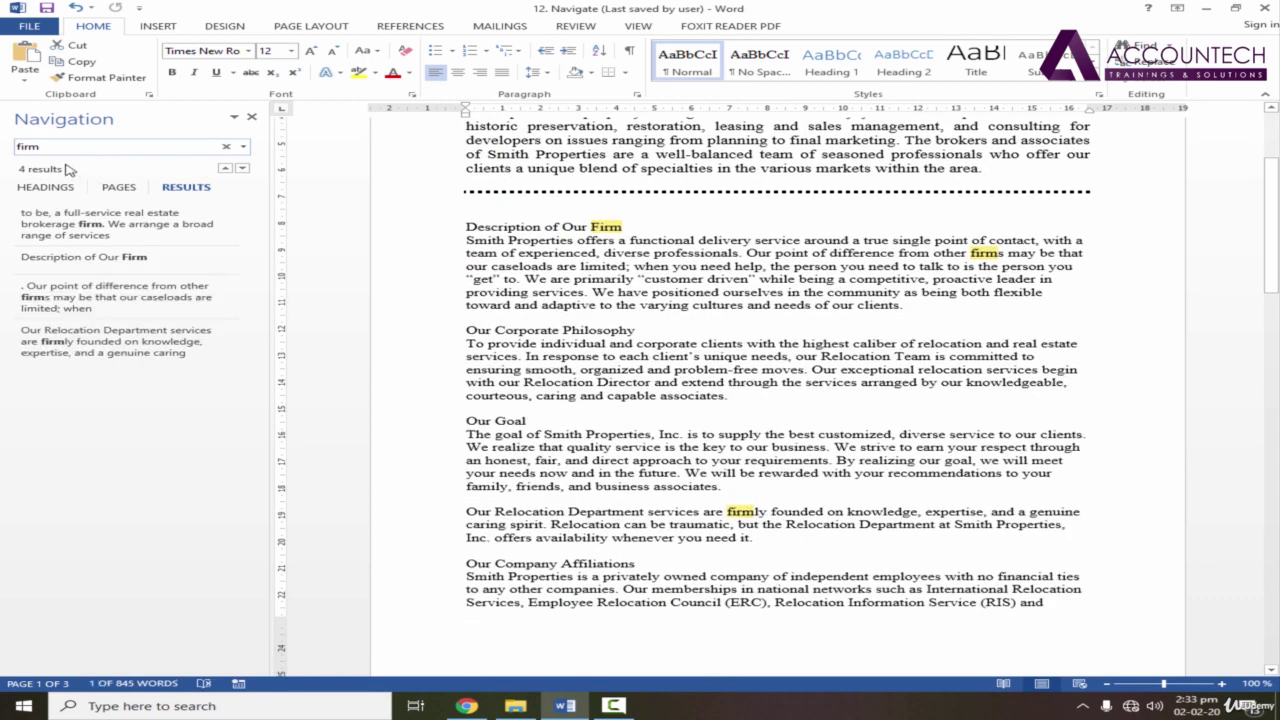
pyautogui.moveTo(1271, 288); pyautogui.dragTo(1278, 172)
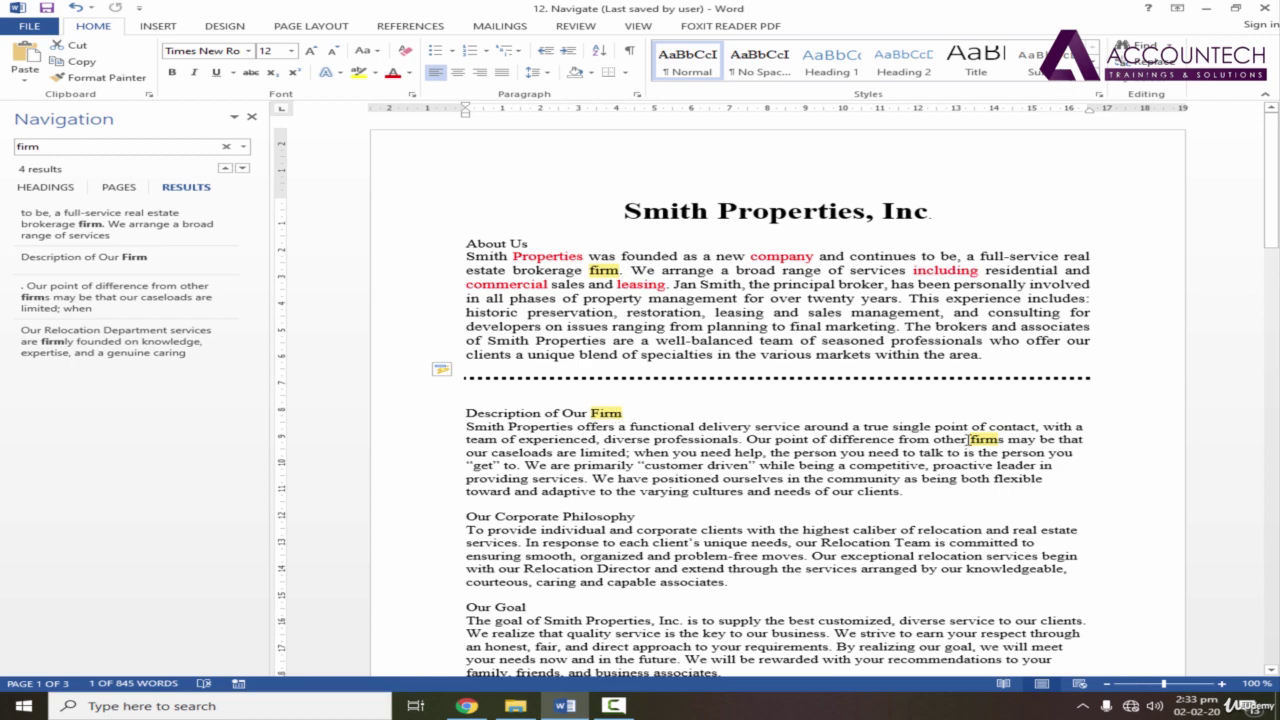
pyautogui.scroll(-3, 930, 457)
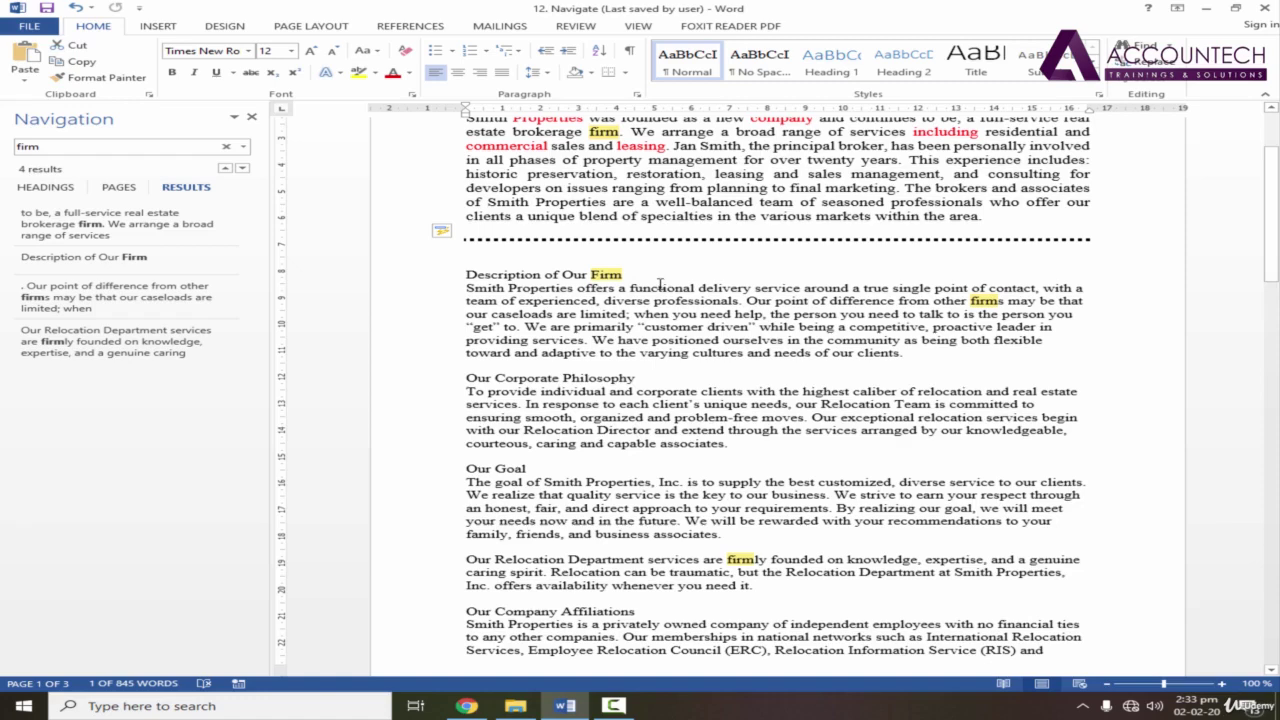
pyautogui.scroll(1, 700, 300)
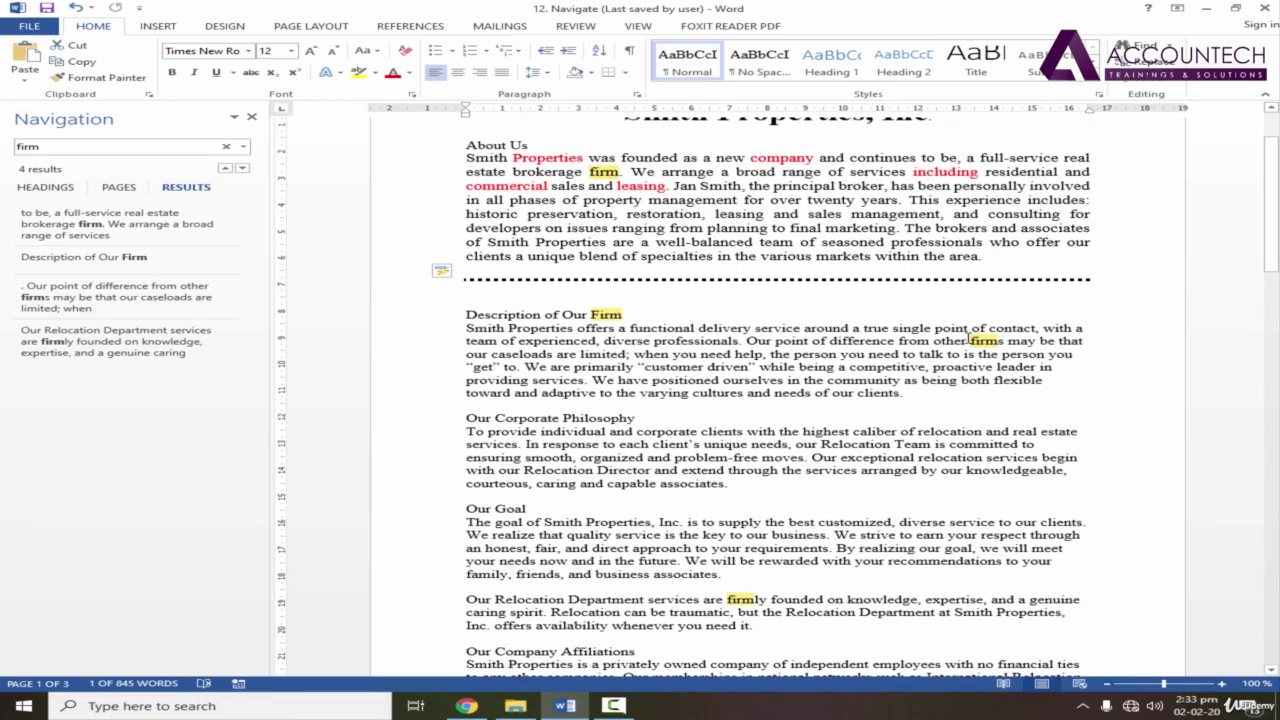
pyautogui.scroll(-4, 1090, 370)
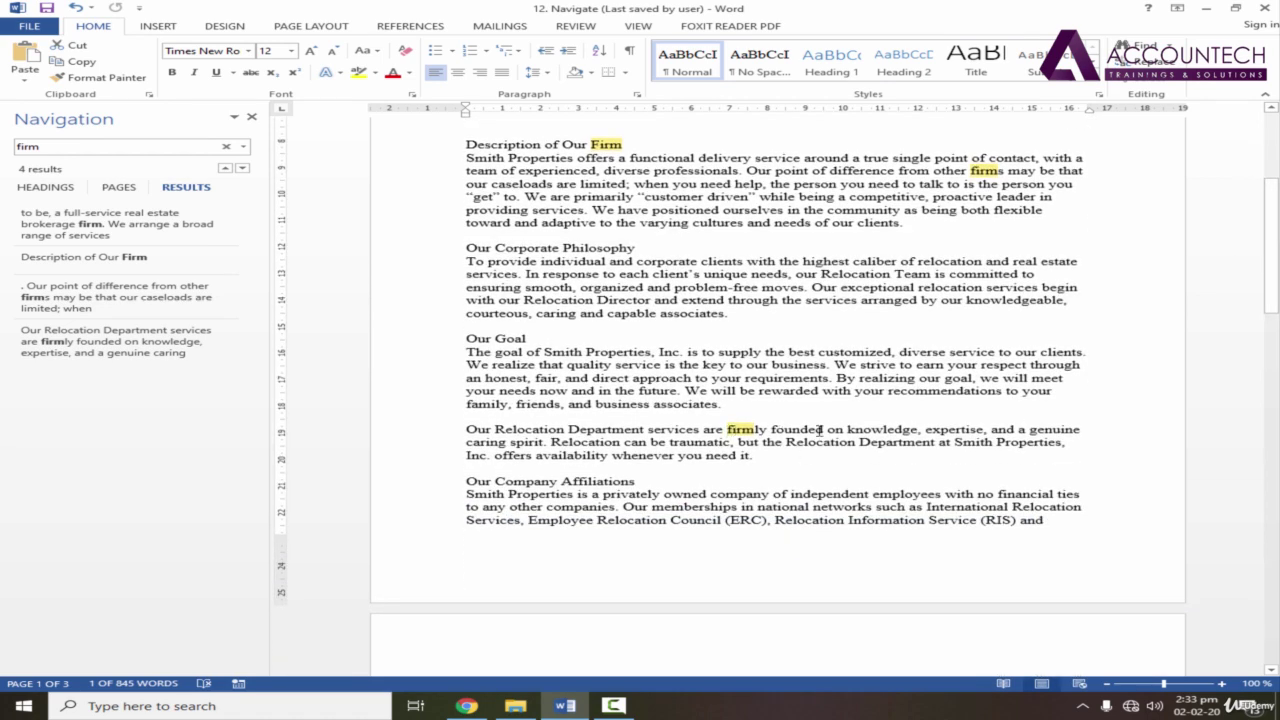
pyautogui.moveTo(1274, 298); pyautogui.dragTo(1276, 238)
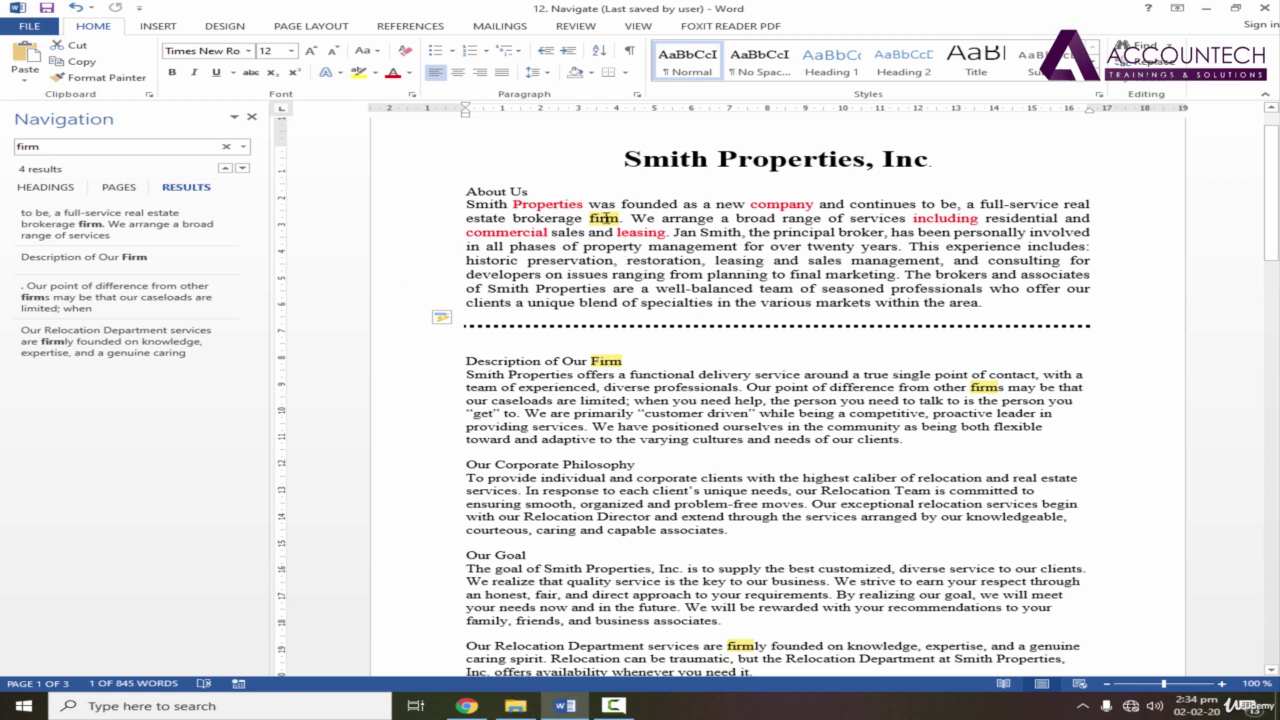
# Close the Navigation pane
pyautogui.click(243, 147)
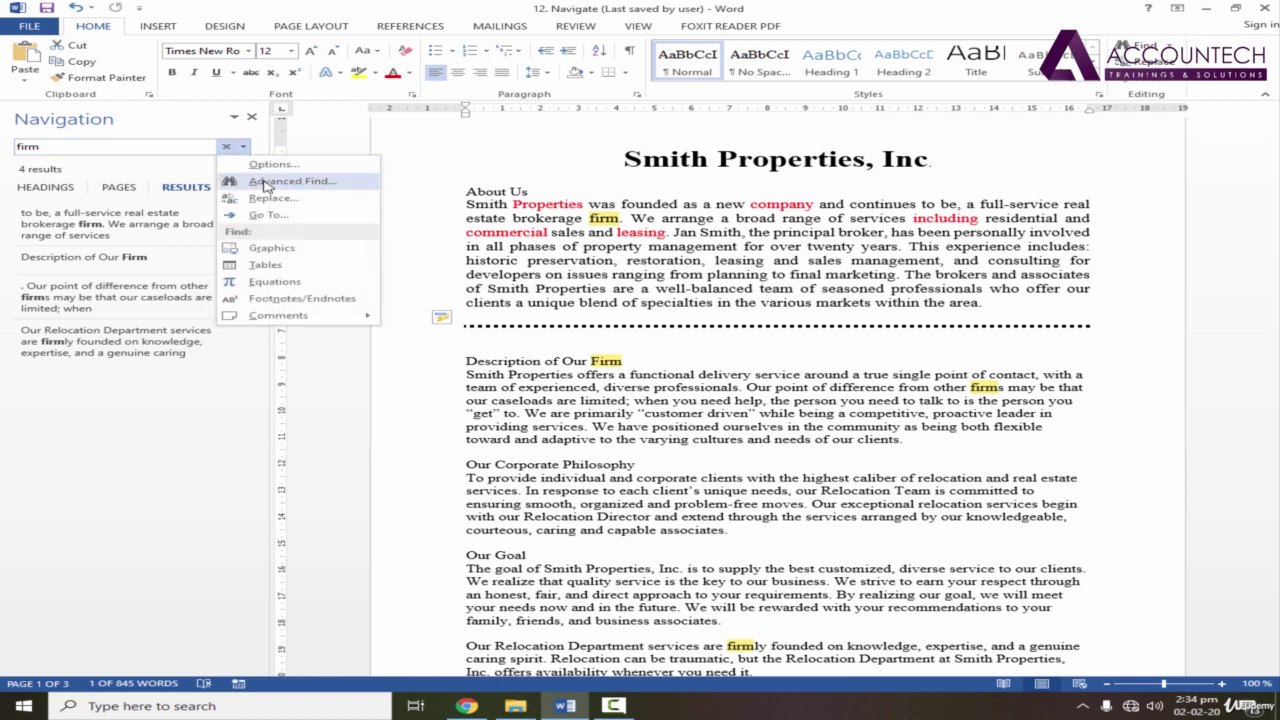
pyautogui.click(257, 121)
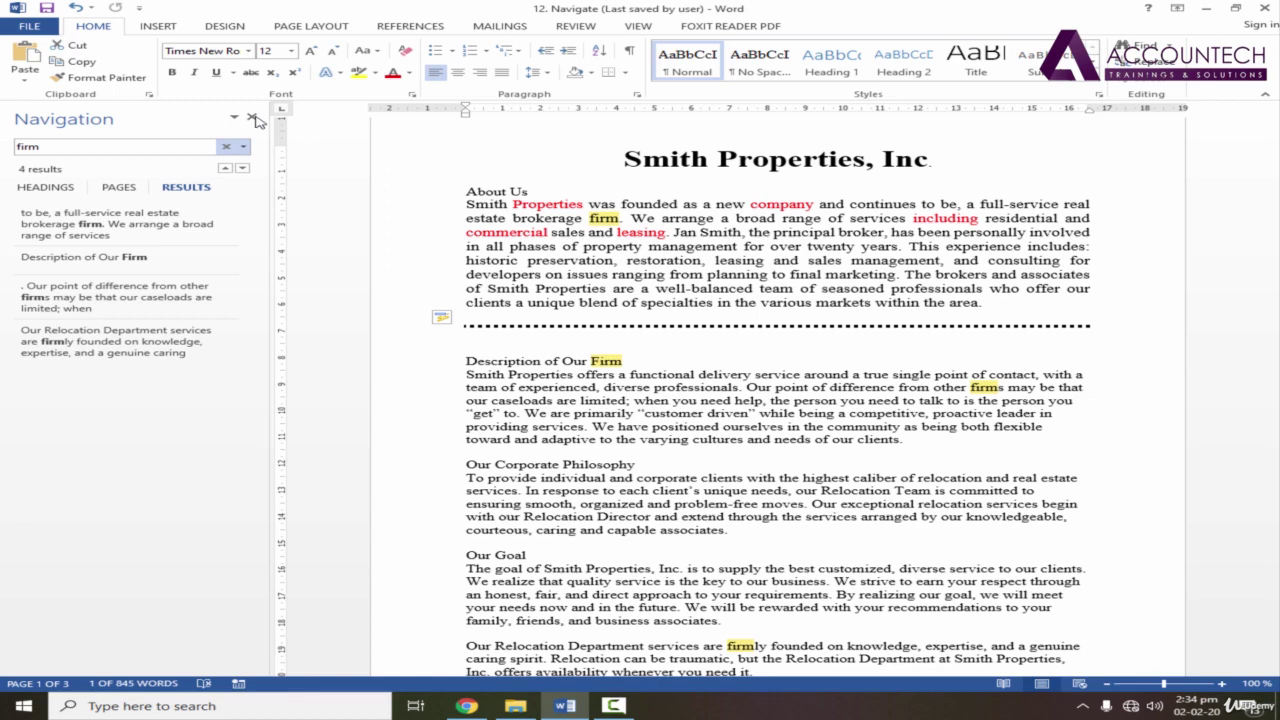
pyautogui.click(254, 118)
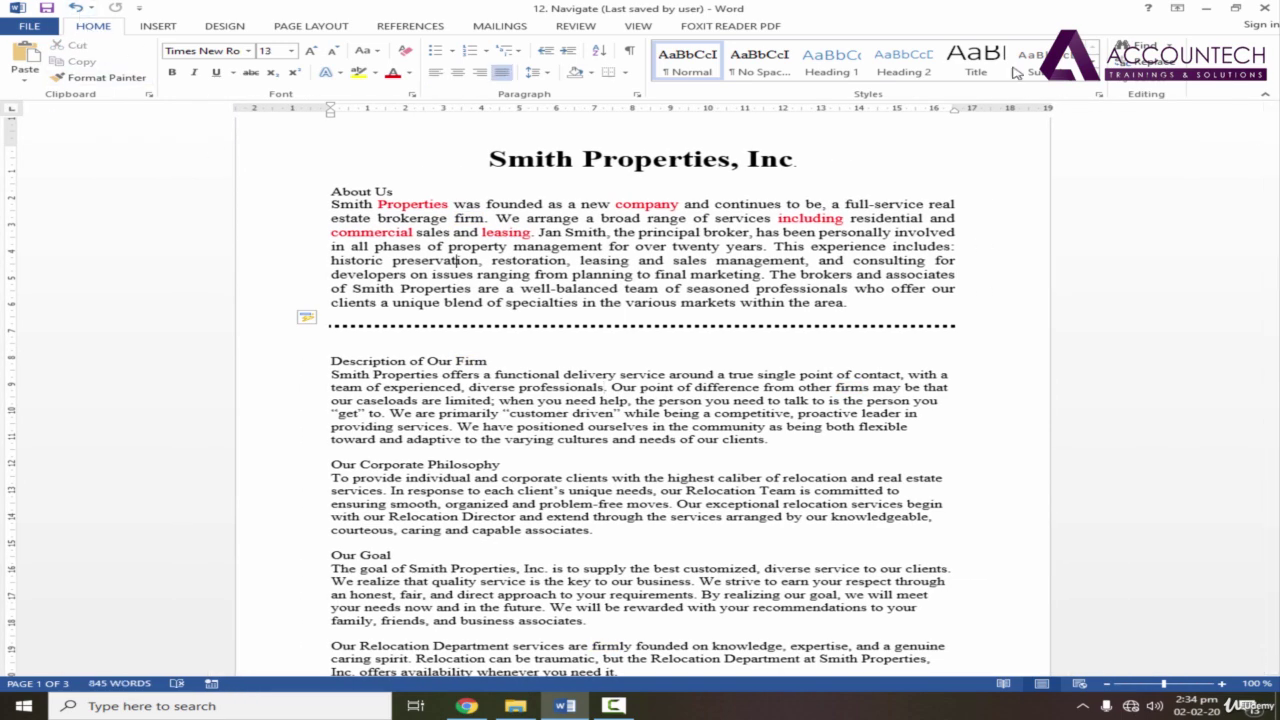
# Use Advanced Find to locate all occurrences of "Firm" in the main document with Match case enabled
pyautogui.click(1170, 47)
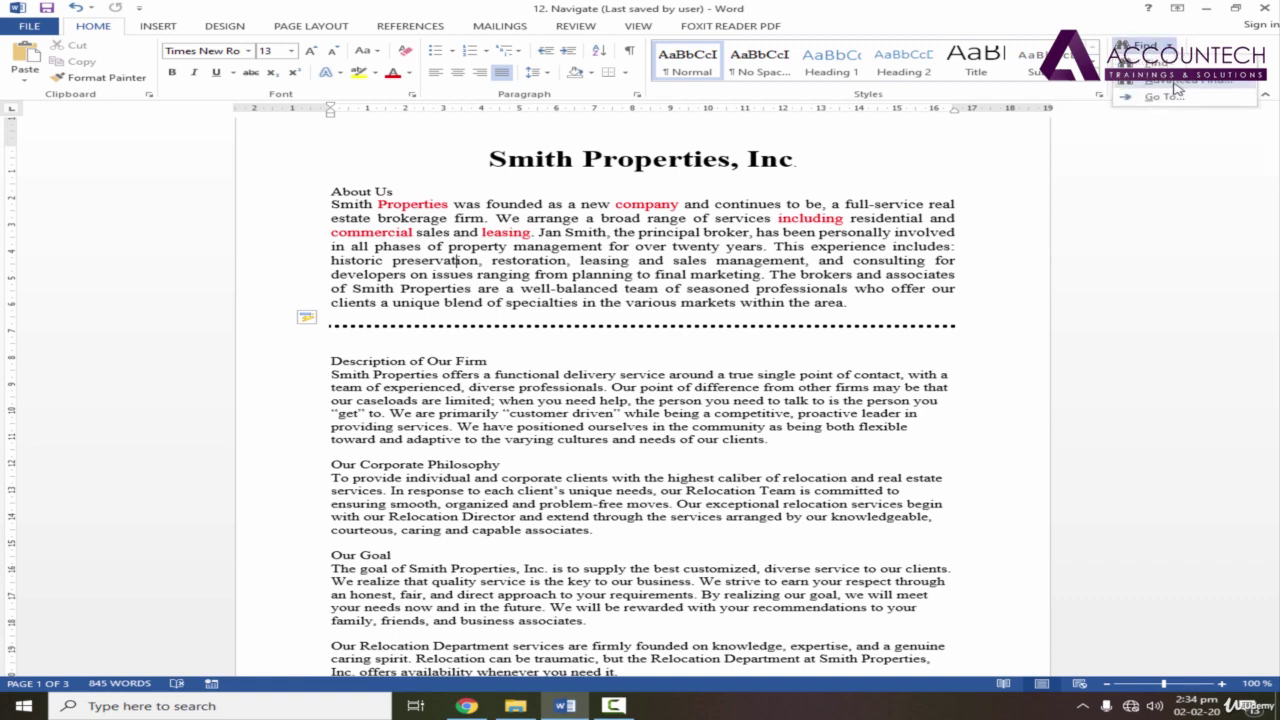
pyautogui.click(1175, 82)
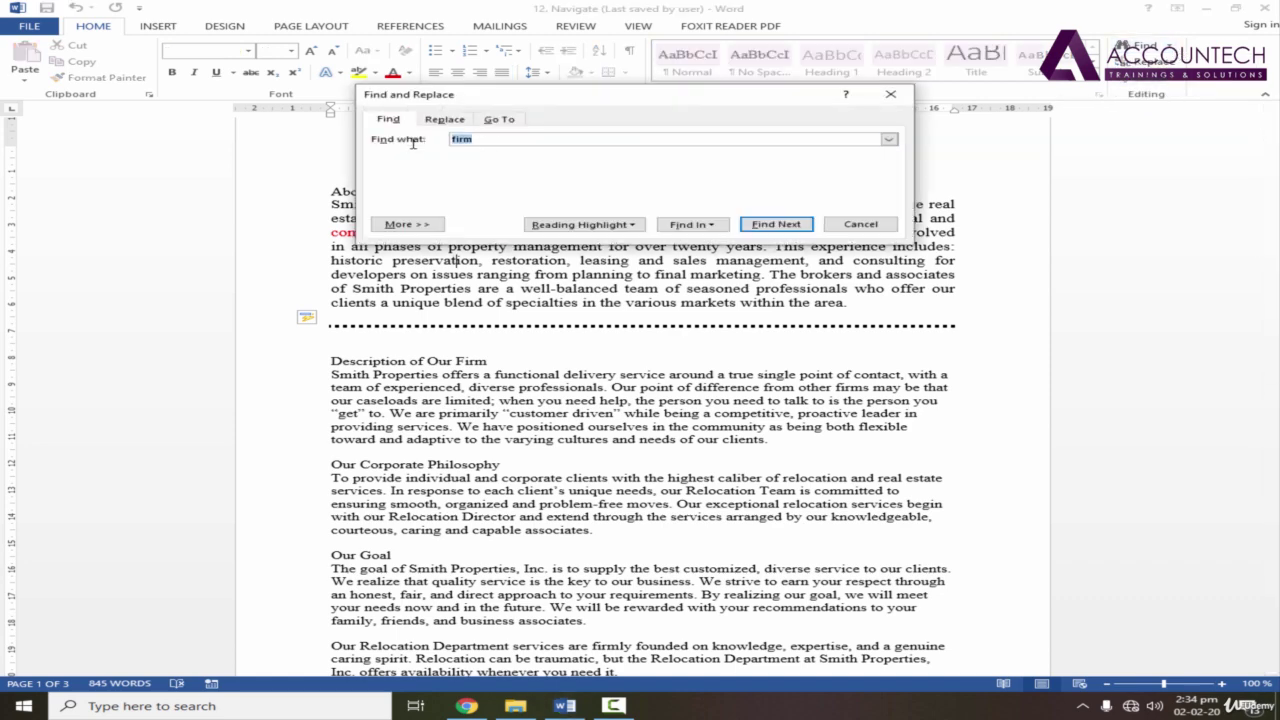
pyautogui.write('F')
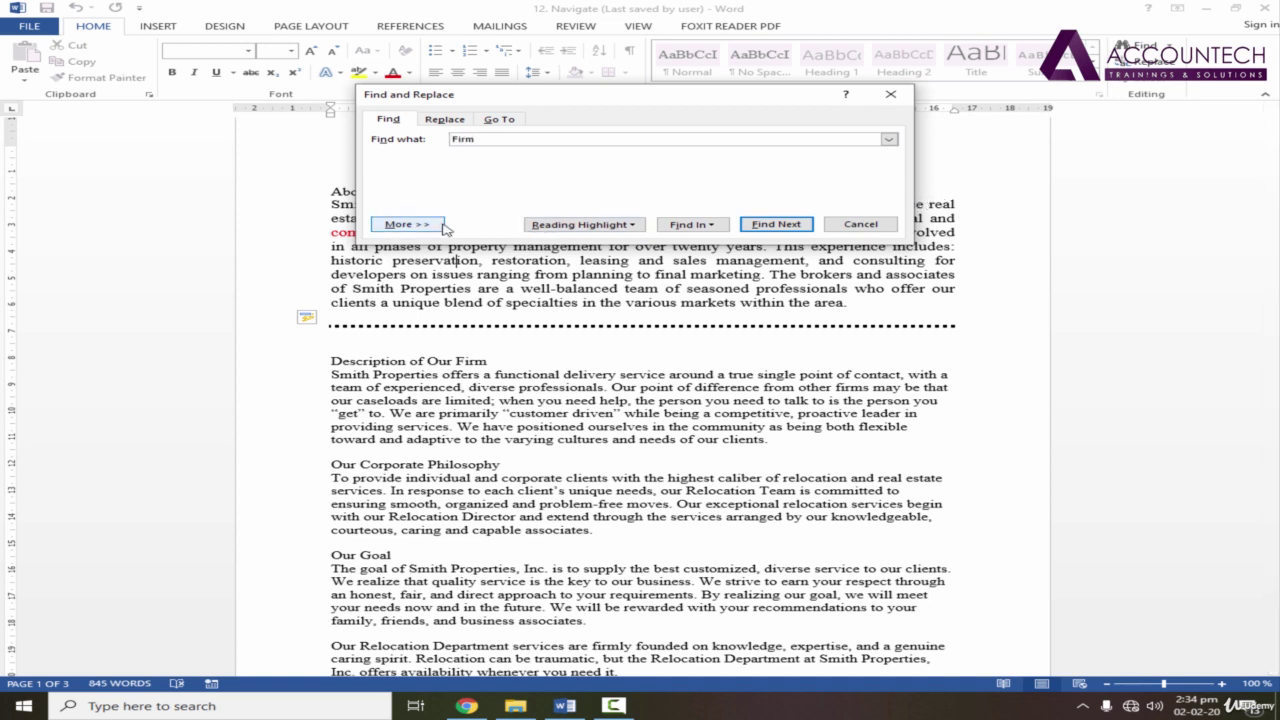
pyautogui.click(408, 224)
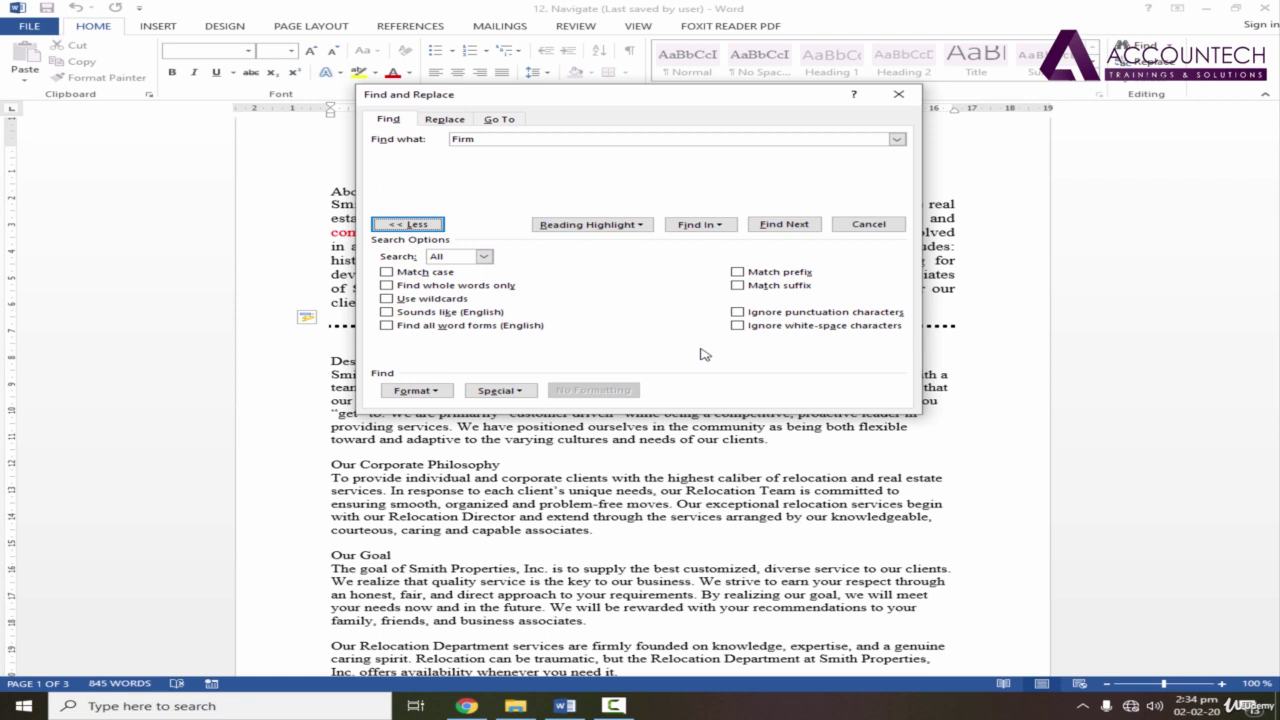
pyautogui.click(410, 273)
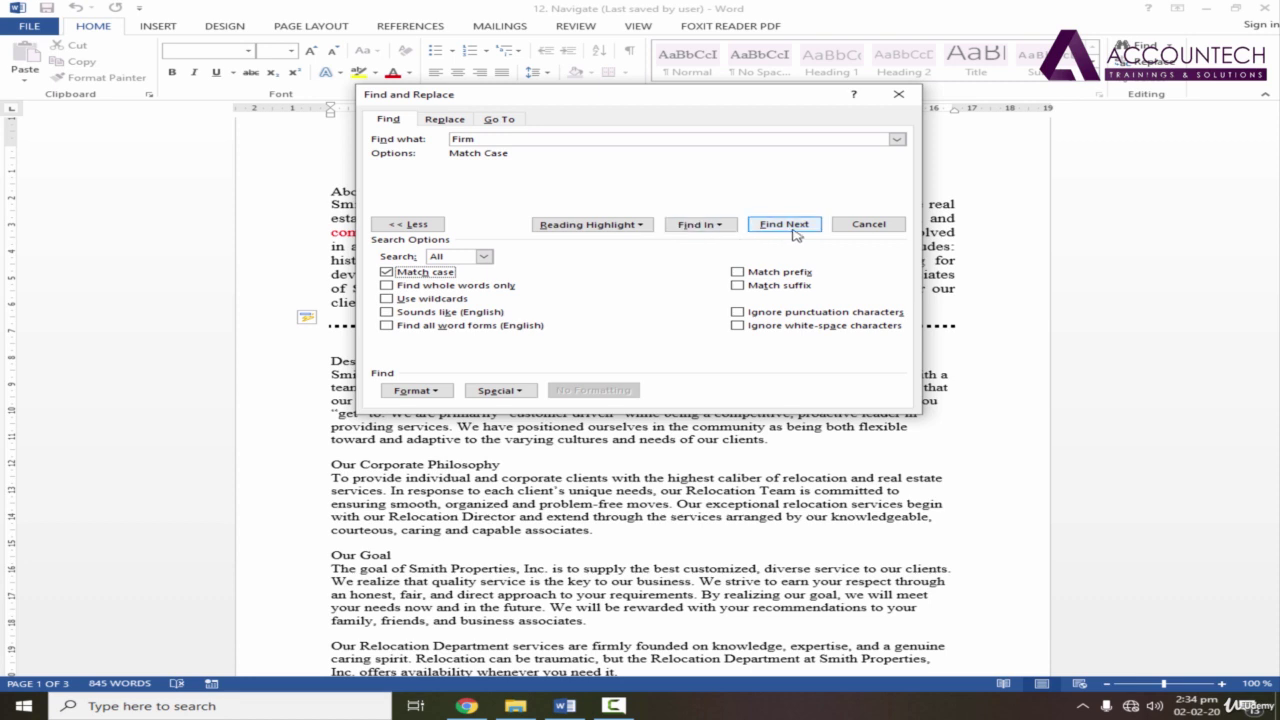
pyautogui.moveTo(752, 99); pyautogui.dragTo(1113, 119)
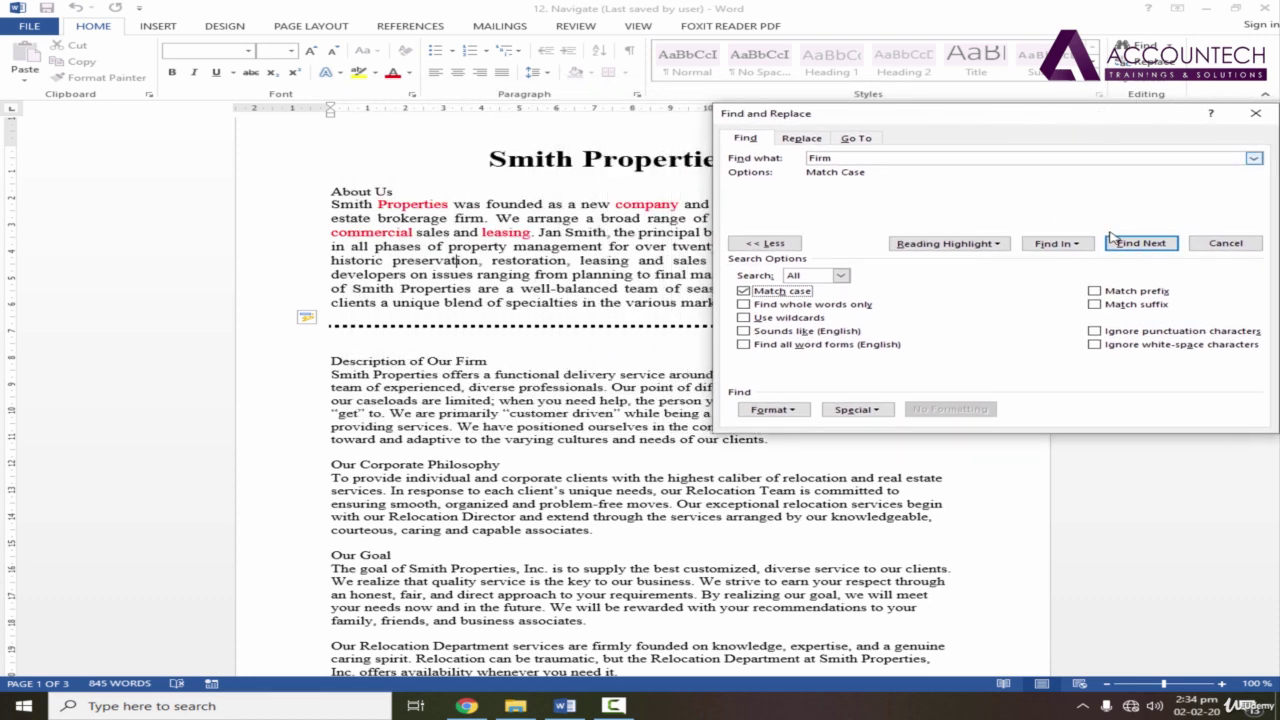
pyautogui.click(1057, 243)
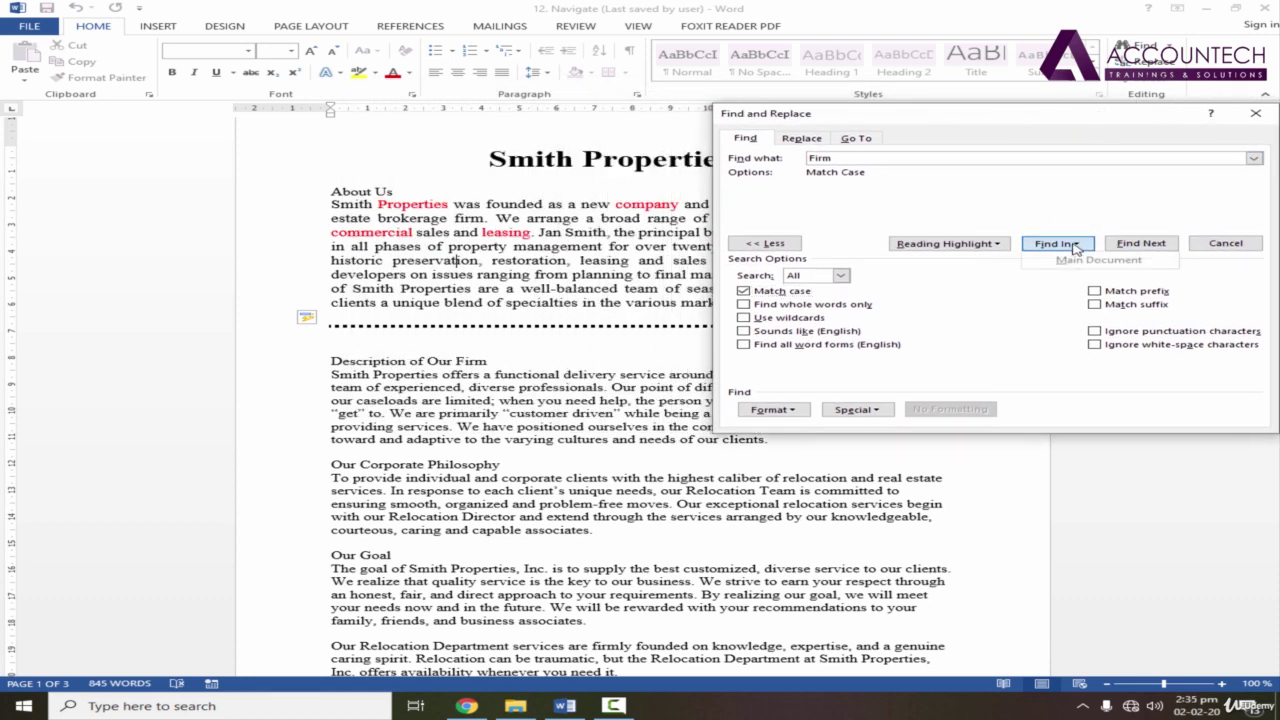
pyautogui.click(1062, 264)
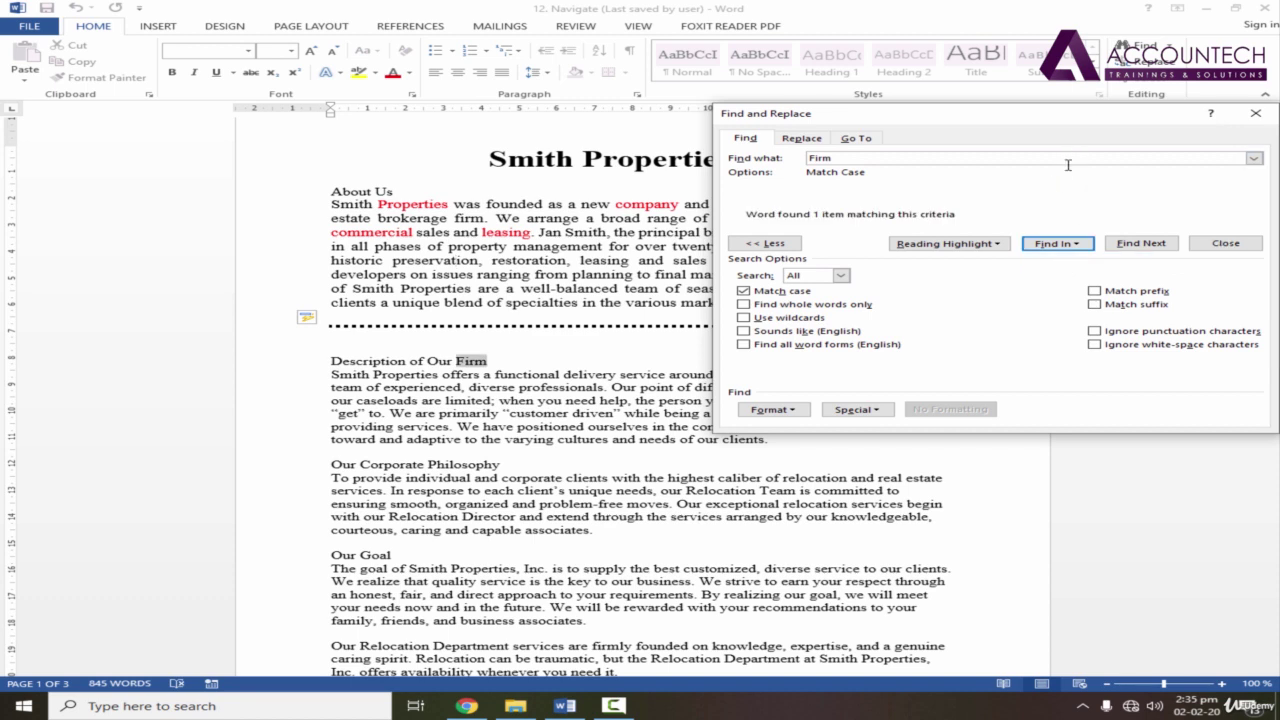
# Turn off Match case and find all occurrences of "Firm" in the main document
pyautogui.click(744, 291)
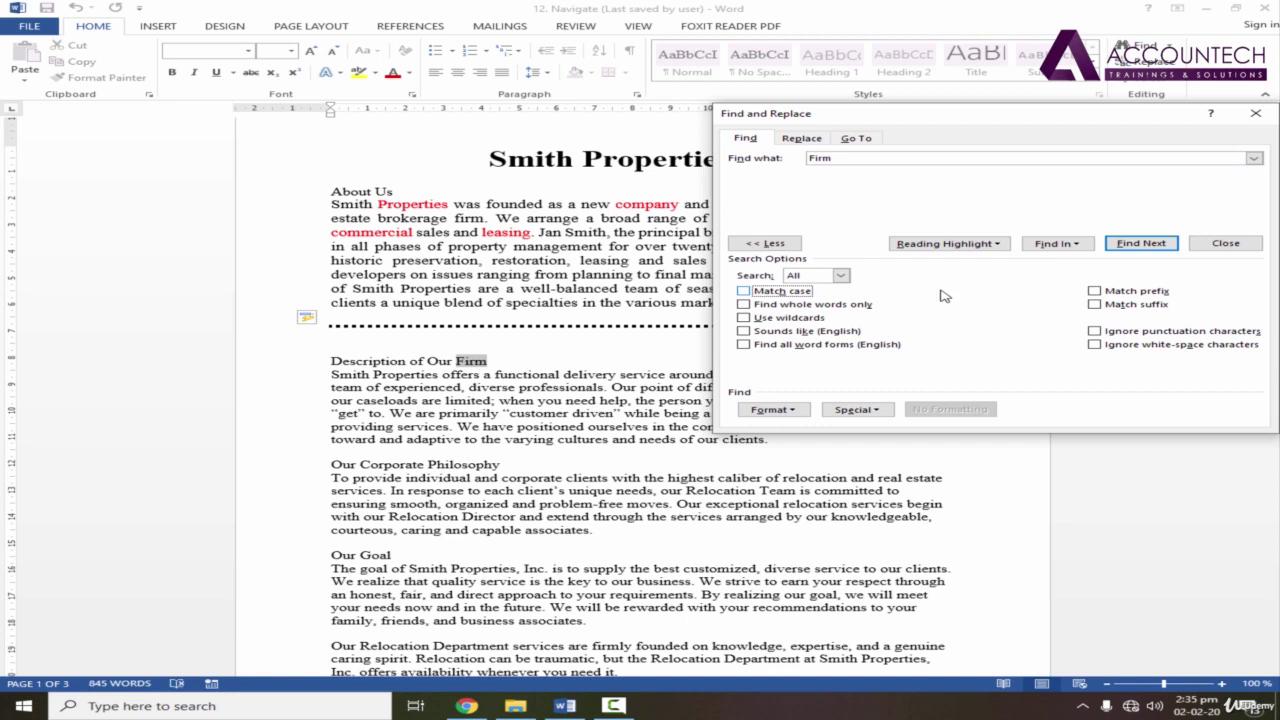
pyautogui.click(1070, 245)
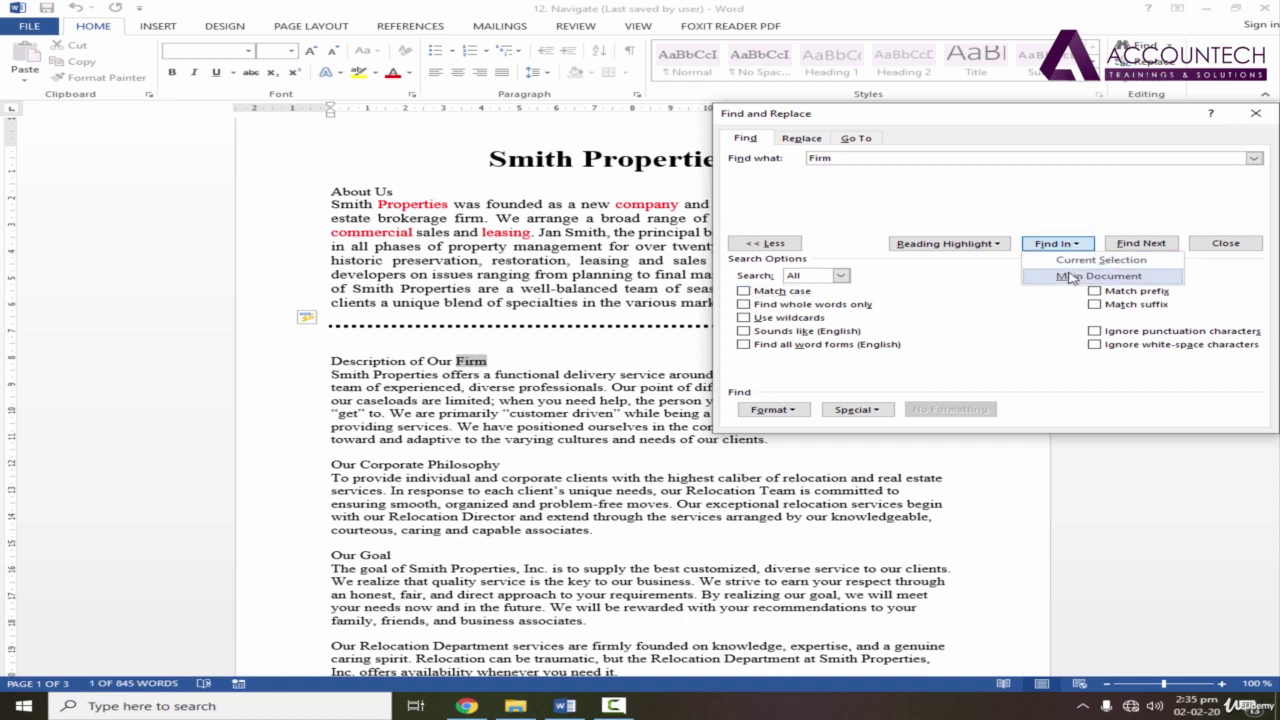
pyautogui.click(1072, 276)
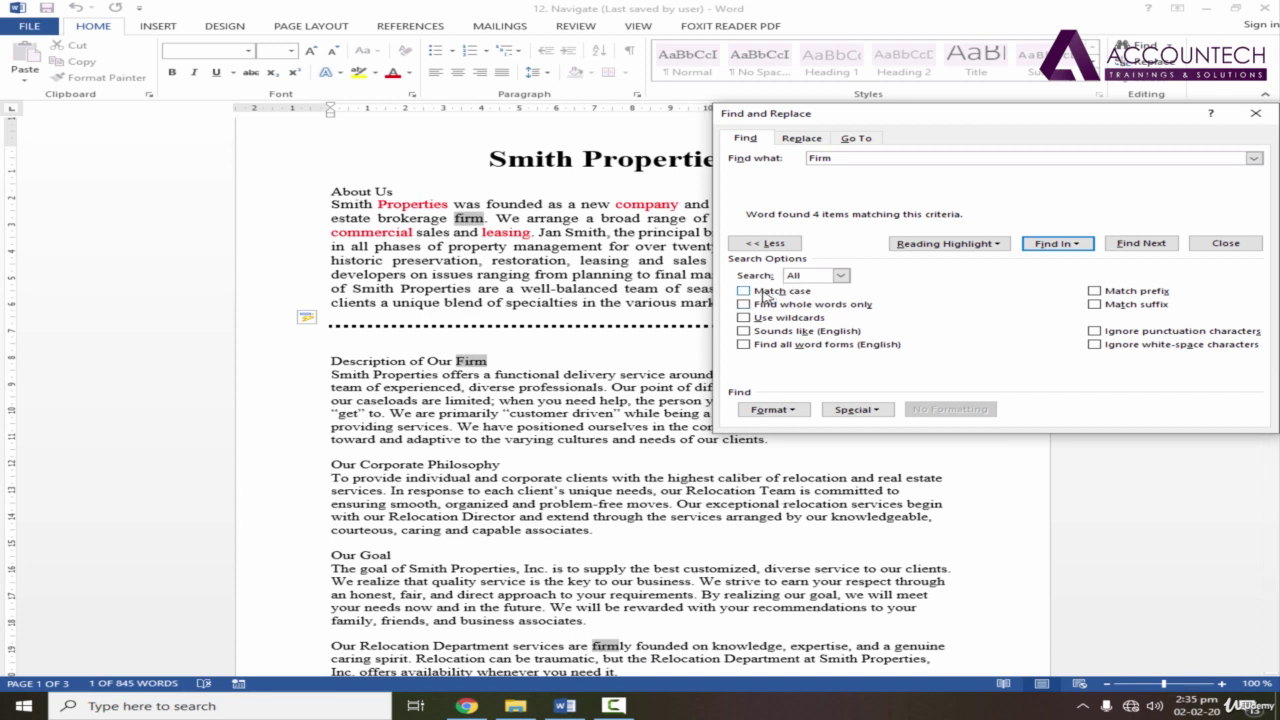
# Re-enable Match case and run the "Firm" search across the main document again
pyautogui.click(764, 296)
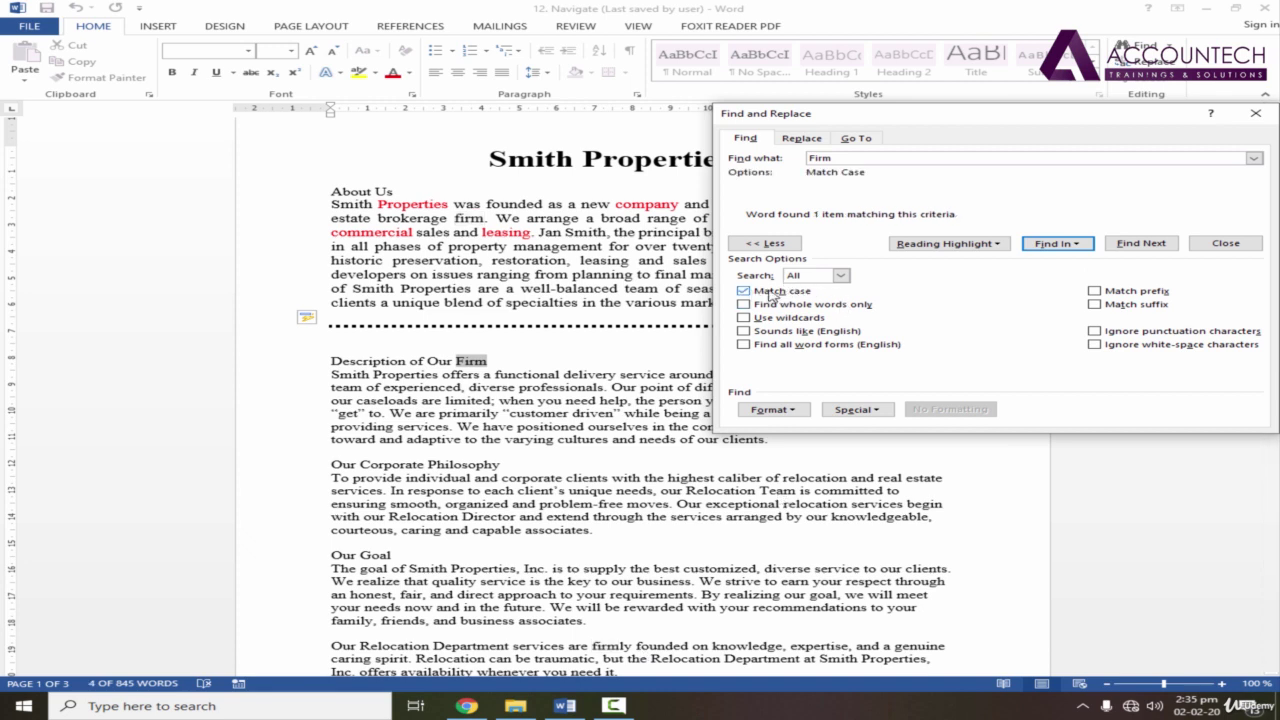
pyautogui.click(1060, 244)
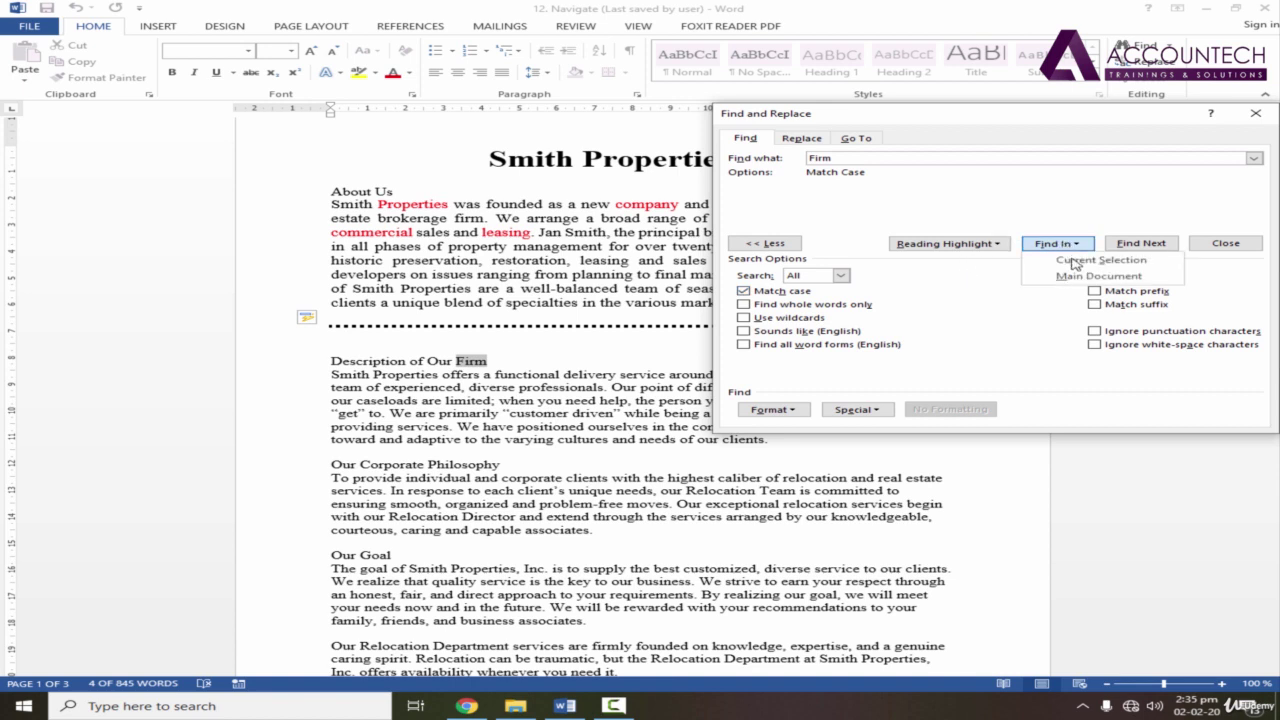
pyautogui.click(1084, 276)
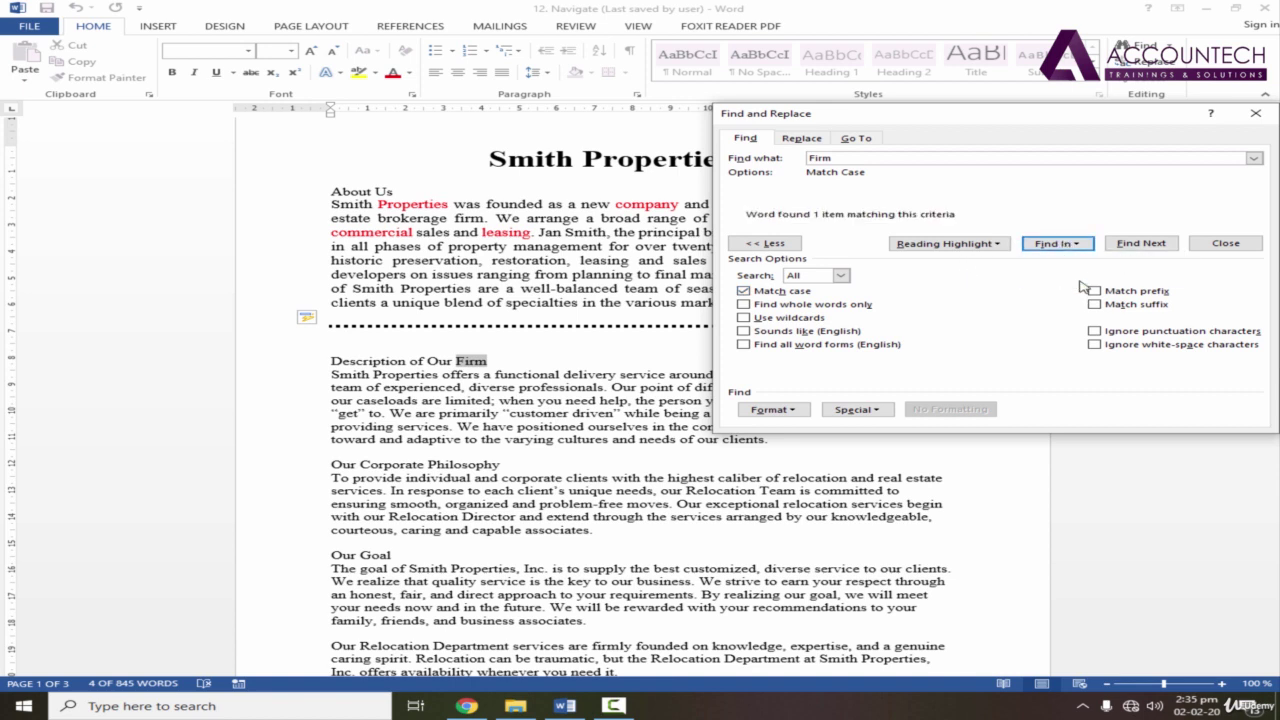
# Change the search text to lowercase "firm" and find it in the main document with Match case on
pyautogui.click(641, 650)
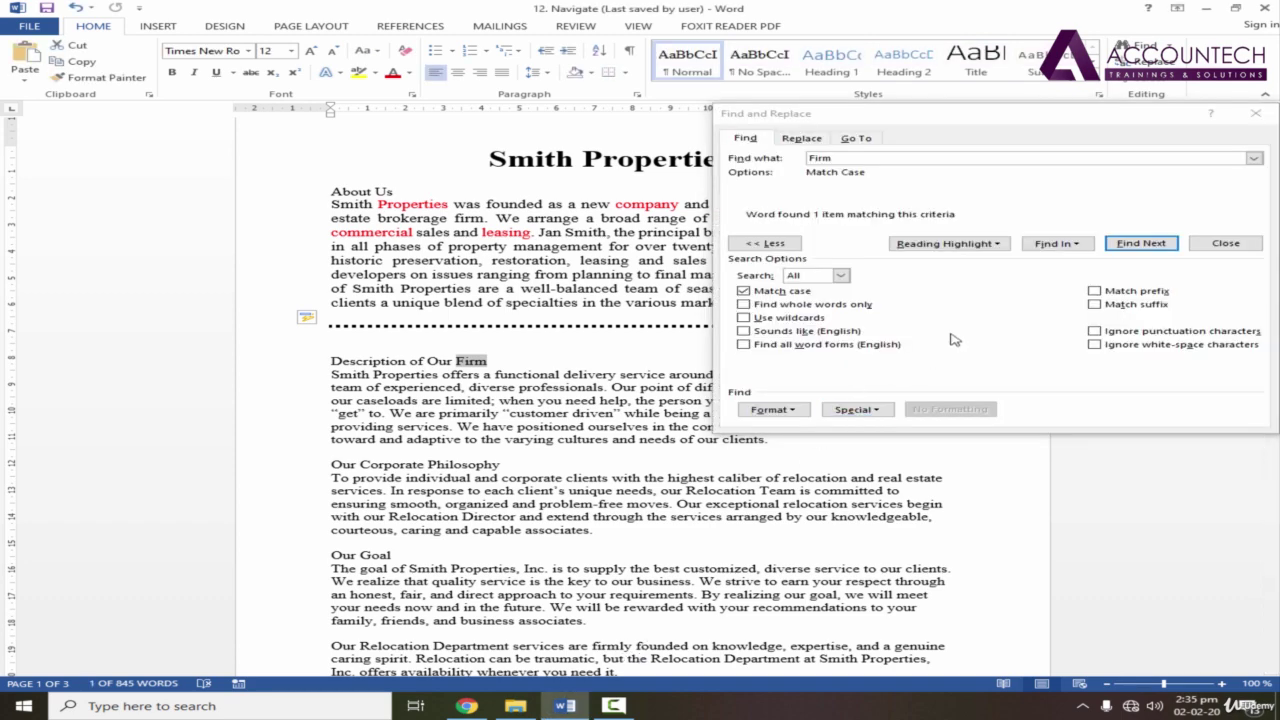
pyautogui.click(816, 158)
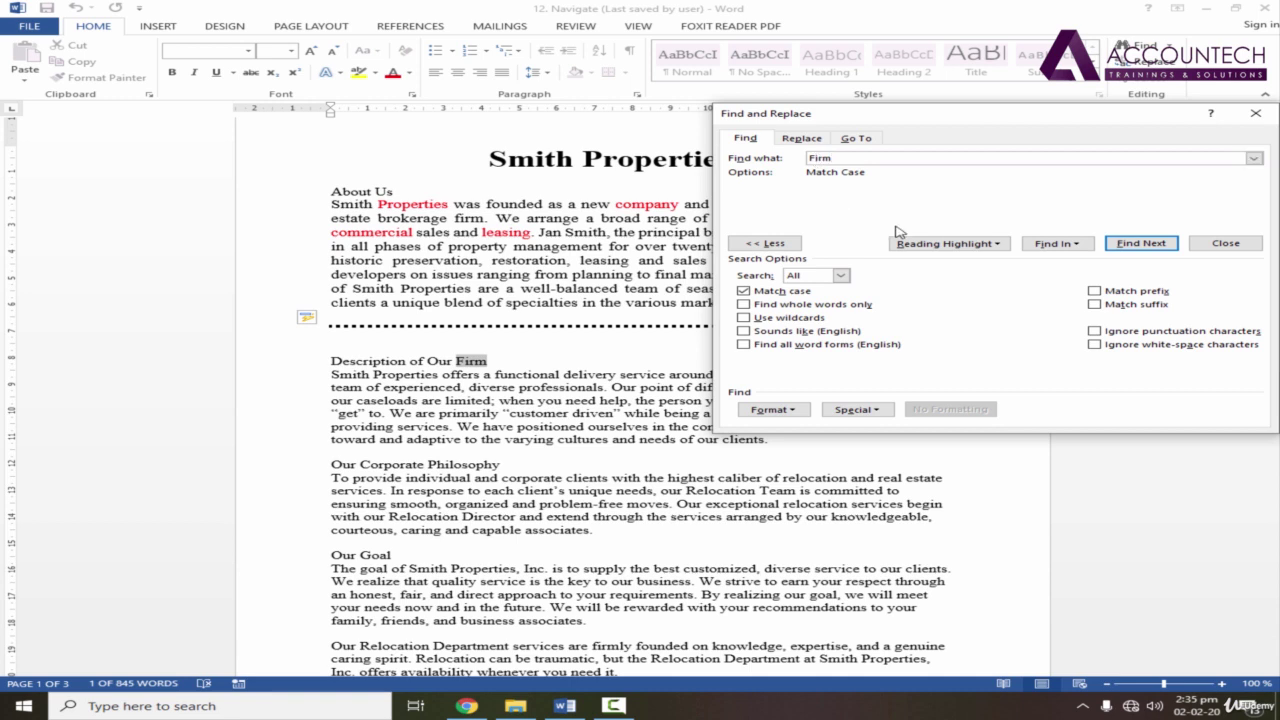
pyautogui.click(1057, 243)
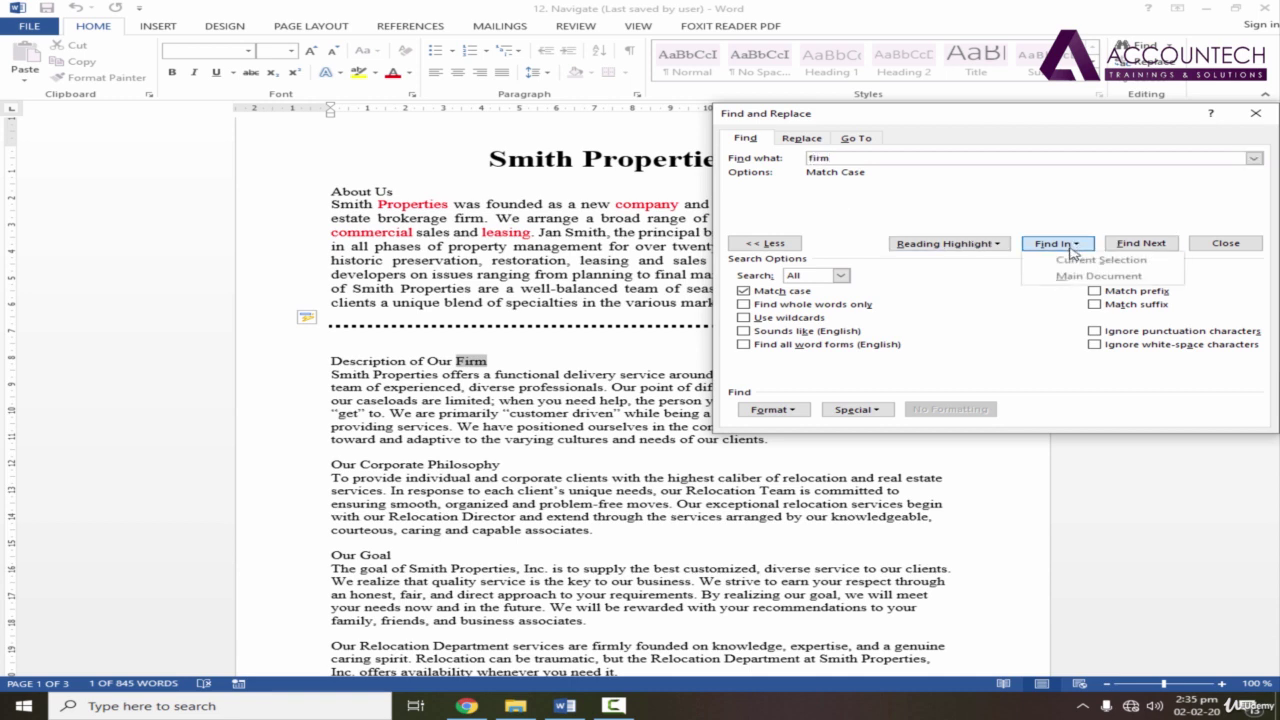
pyautogui.click(1078, 276)
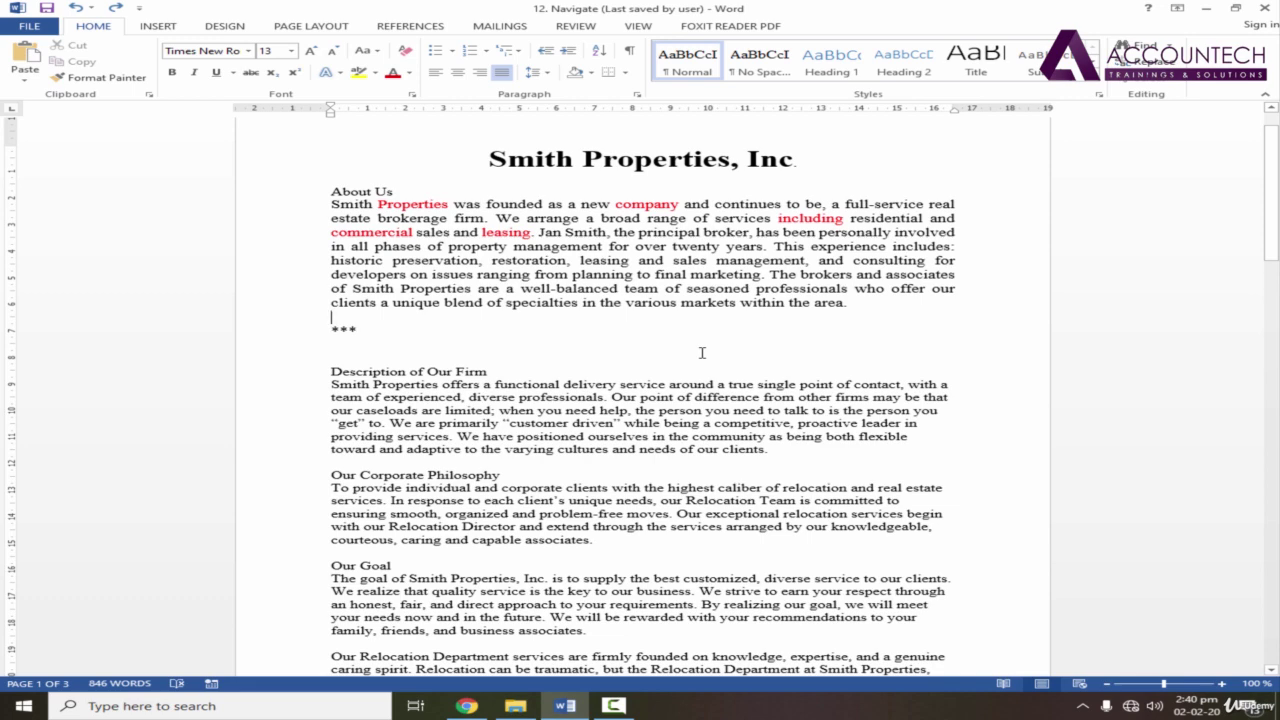
# Use Advanced Find with wildcards to locate all matches of "P????" in the main document, and close the search
pyautogui.click(1163, 46)
pyautogui.click(1185, 82)
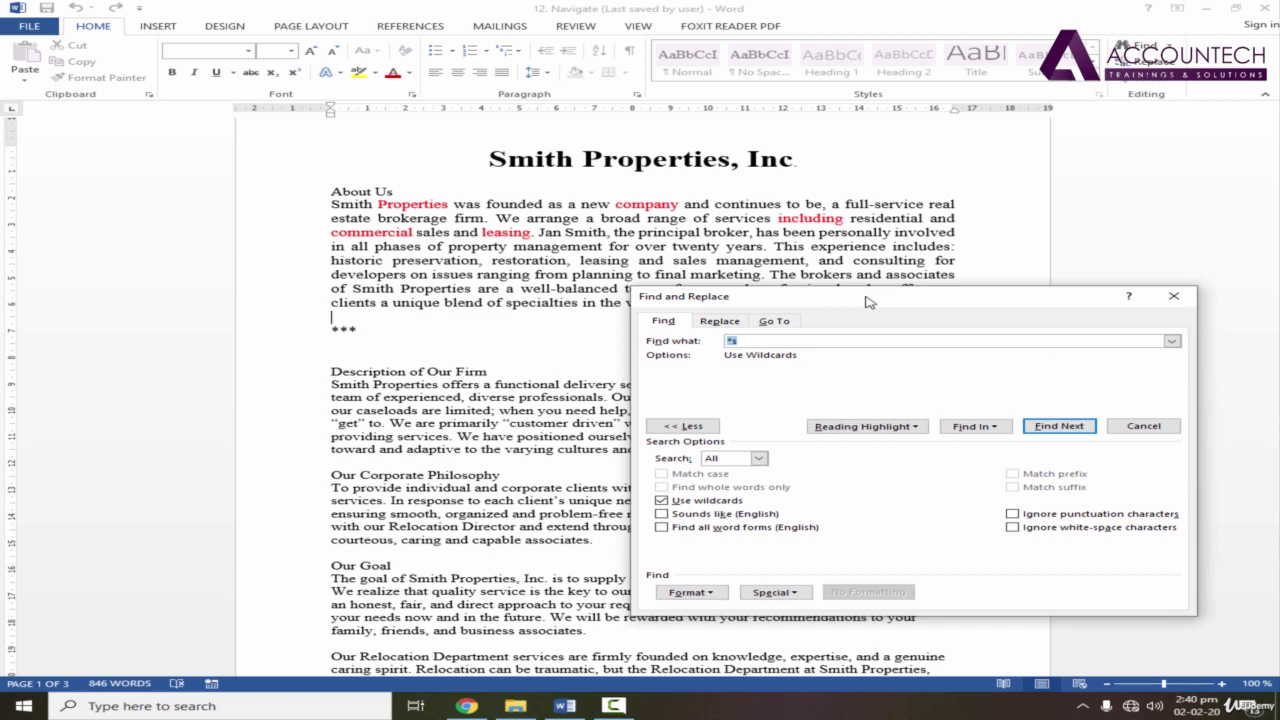
pyautogui.moveTo(866, 300); pyautogui.dragTo(878, 314)
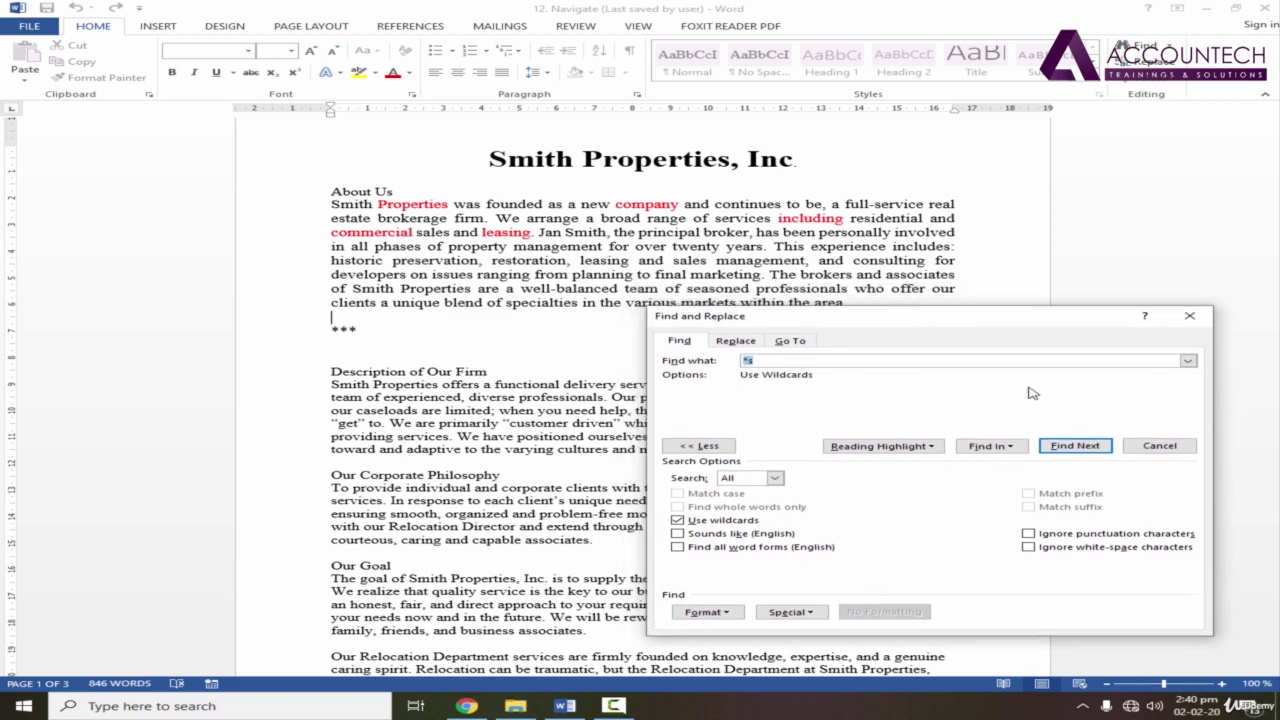
pyautogui.press('BackSpace')
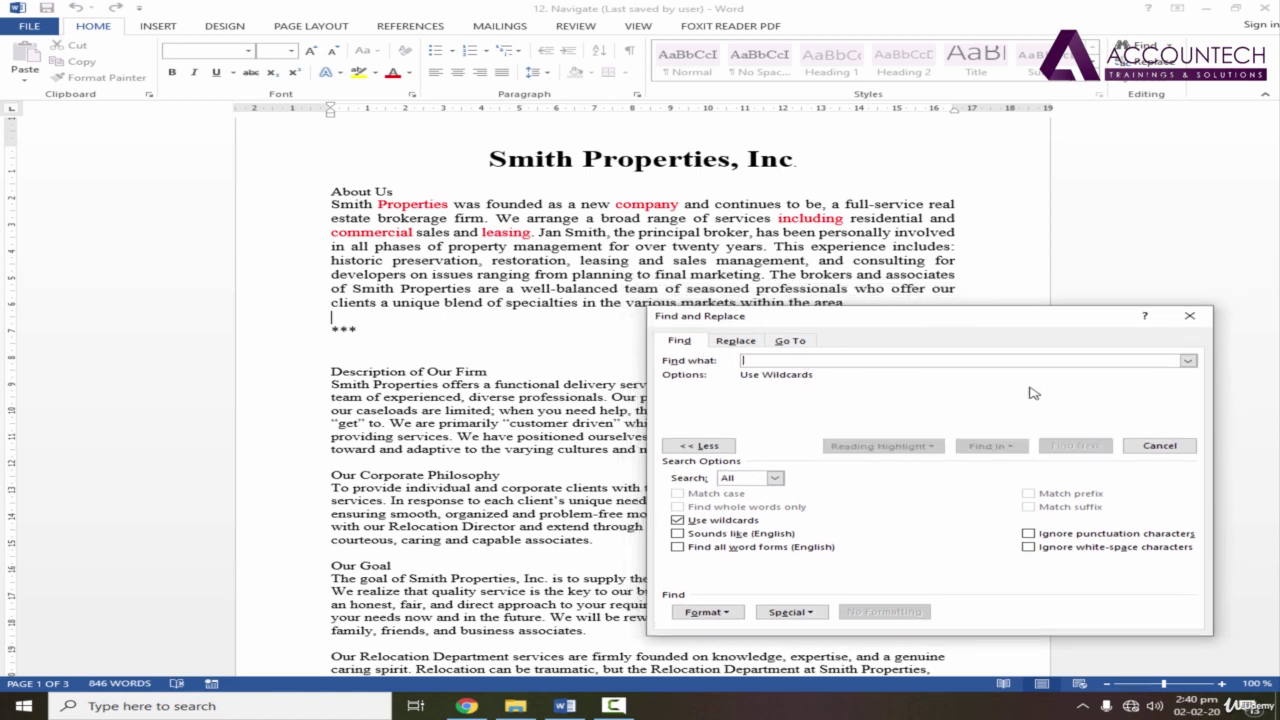
pyautogui.write('P')
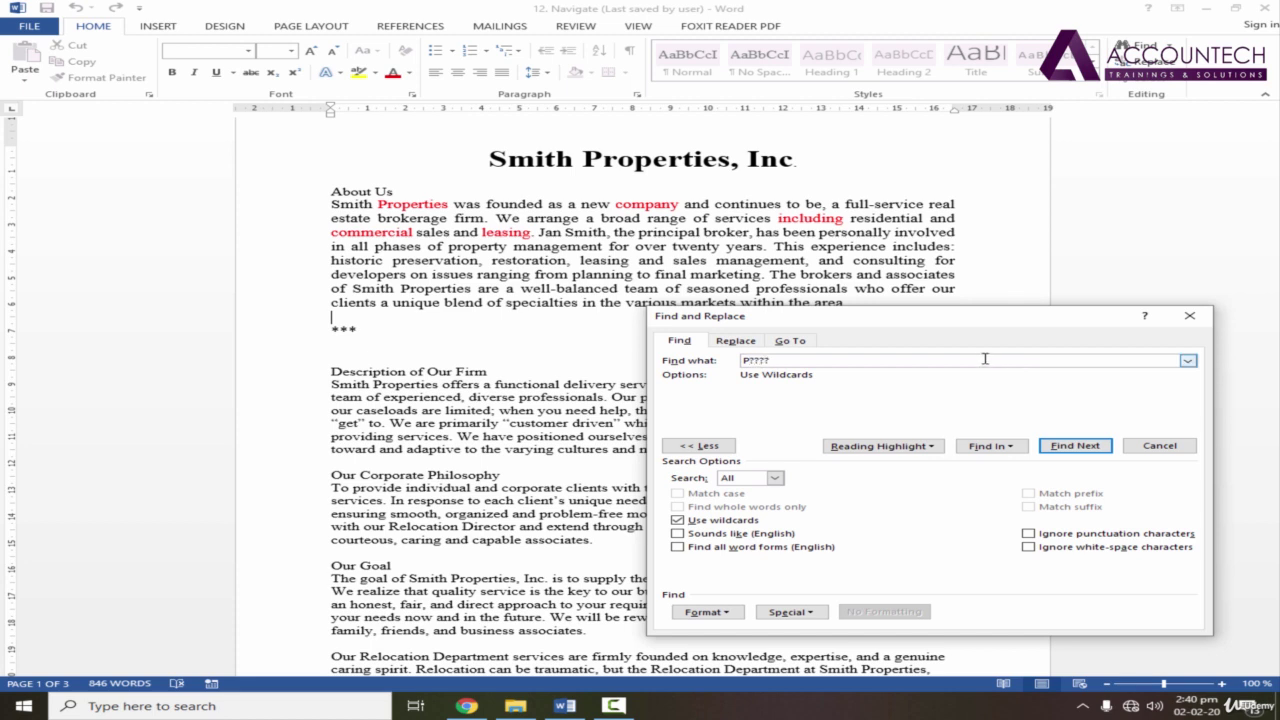
pyautogui.moveTo(971, 318); pyautogui.dragTo(776, 228)
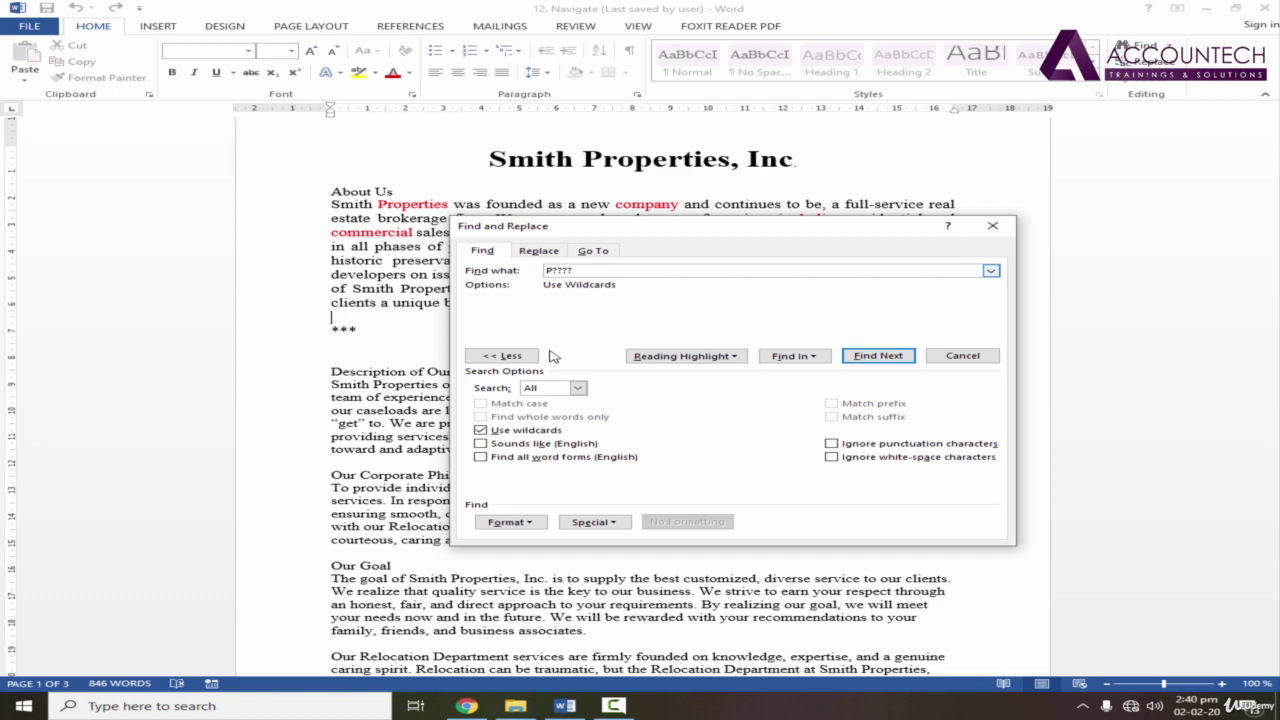
pyautogui.click(791, 357)
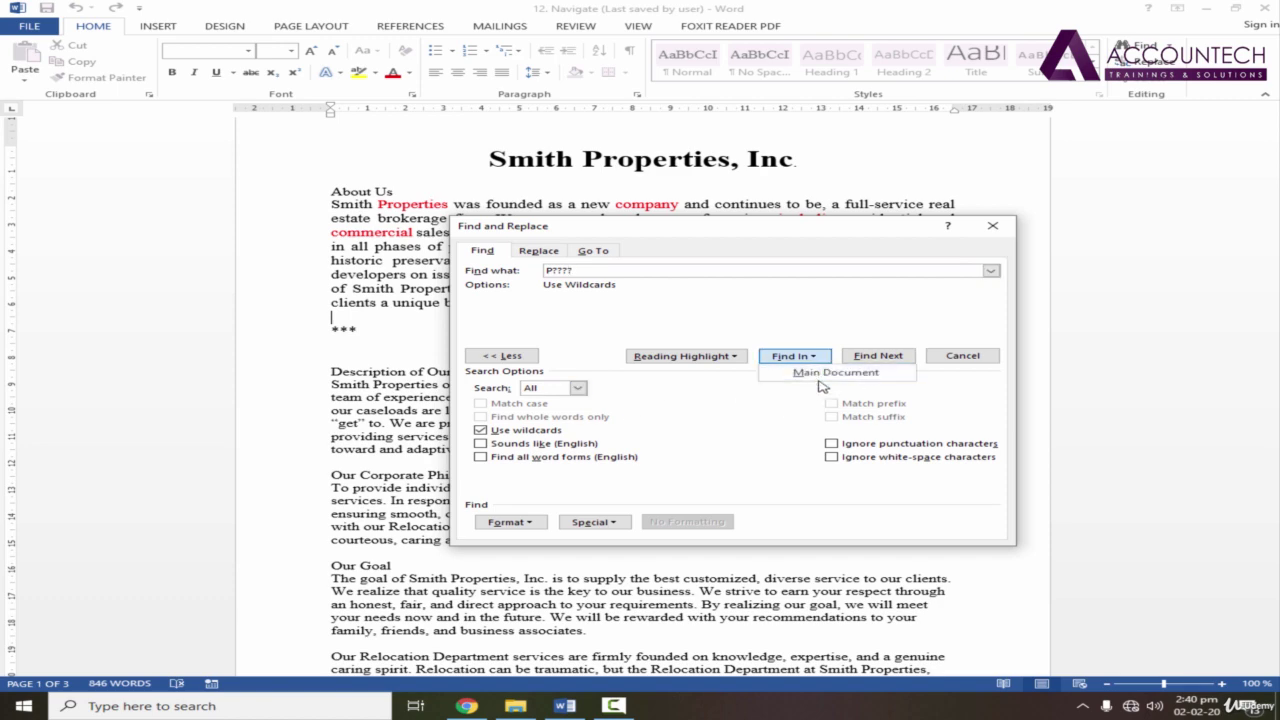
pyautogui.click(830, 373)
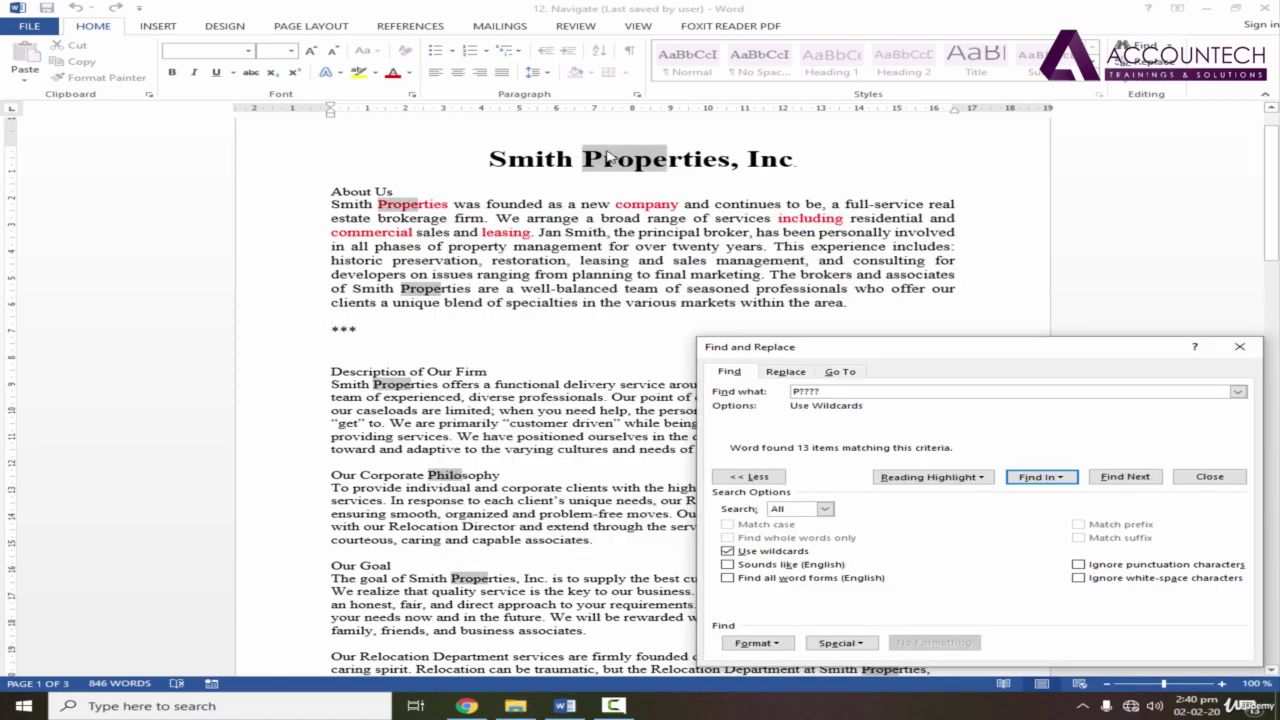
pyautogui.moveTo(1009, 354); pyautogui.dragTo(943, 303)
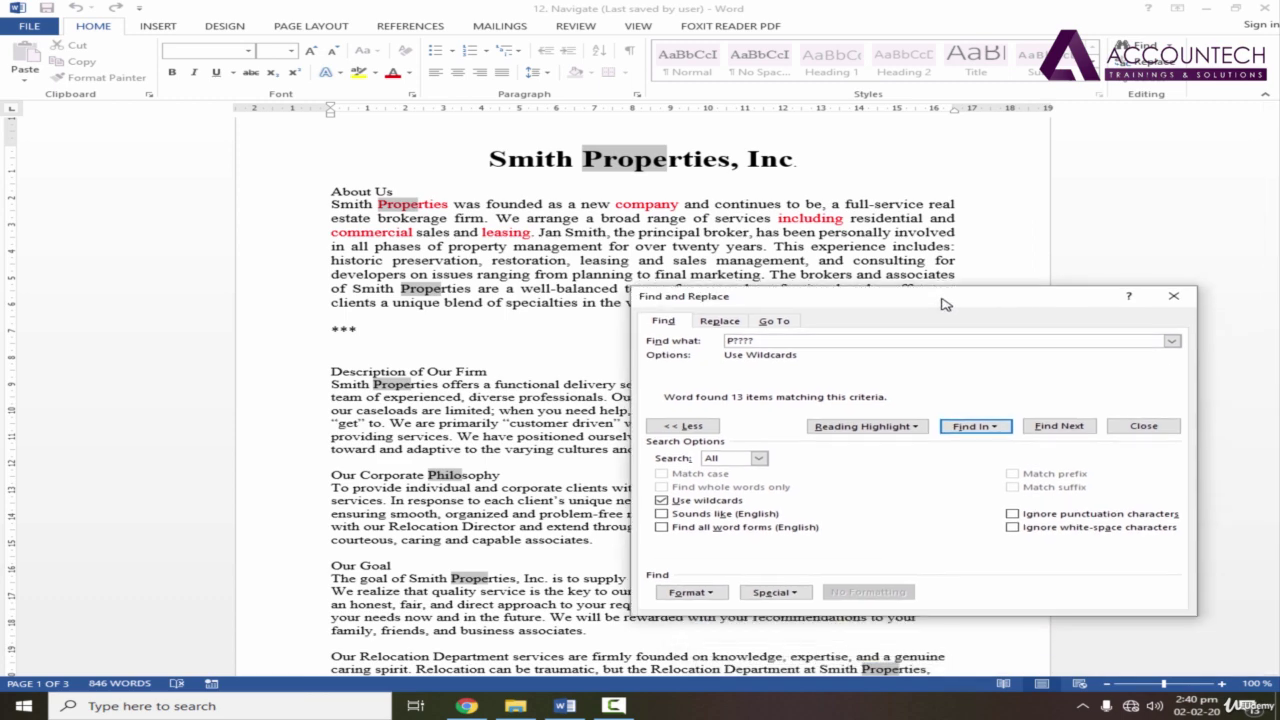
pyautogui.press('Escape')
pyautogui.click(801, 364)
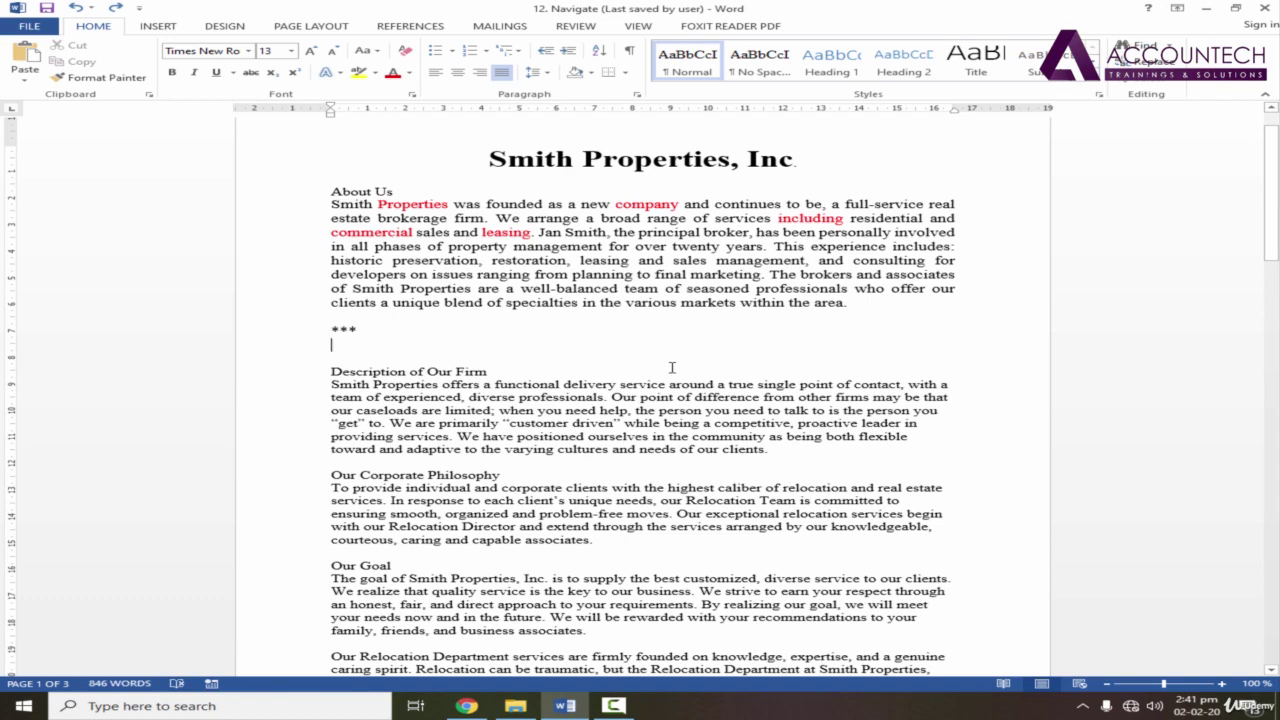
pyautogui.hotkey('ctrl', 'f')
pyautogui.click(247, 148)
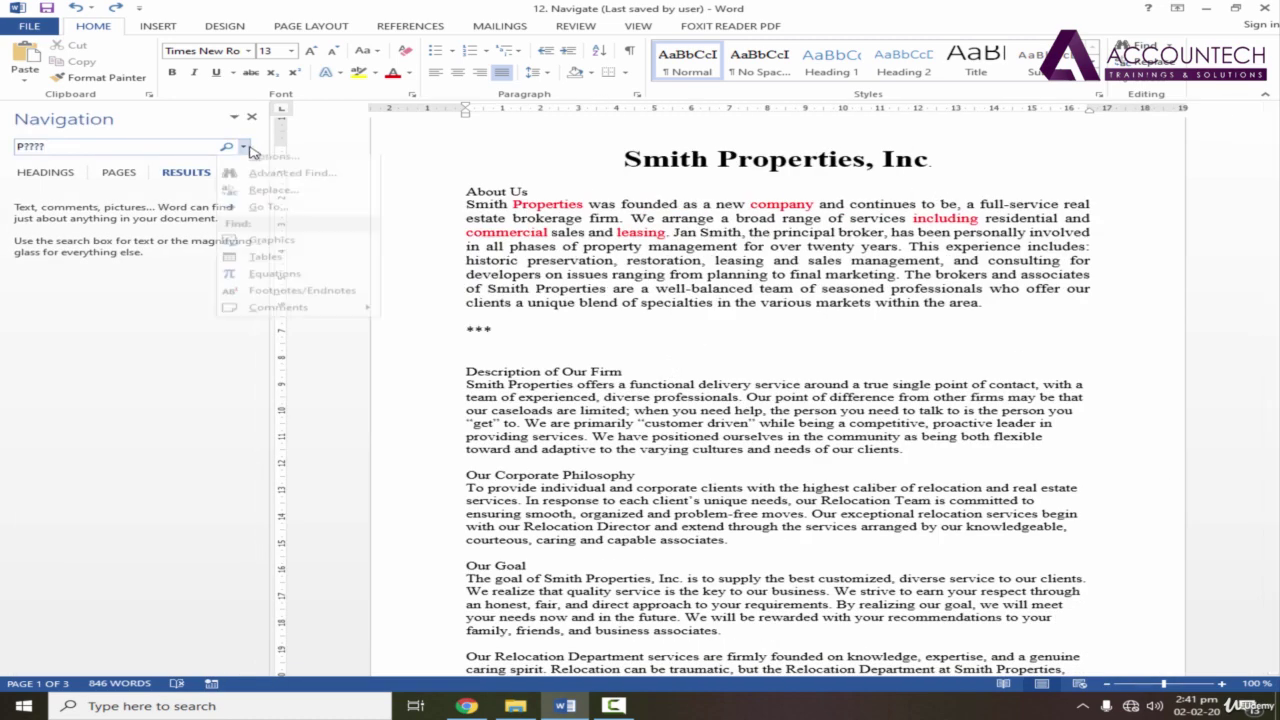
pyautogui.click(271, 191)
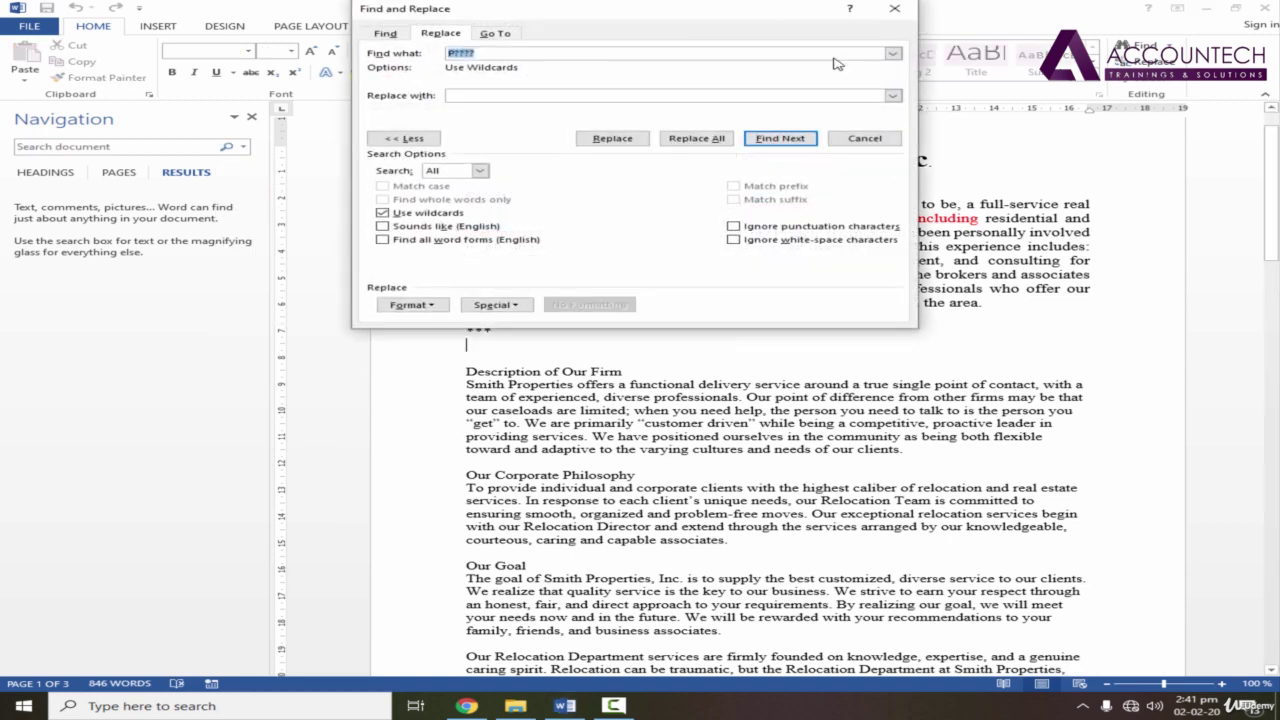
pyautogui.click(894, 8)
pyautogui.click(251, 117)
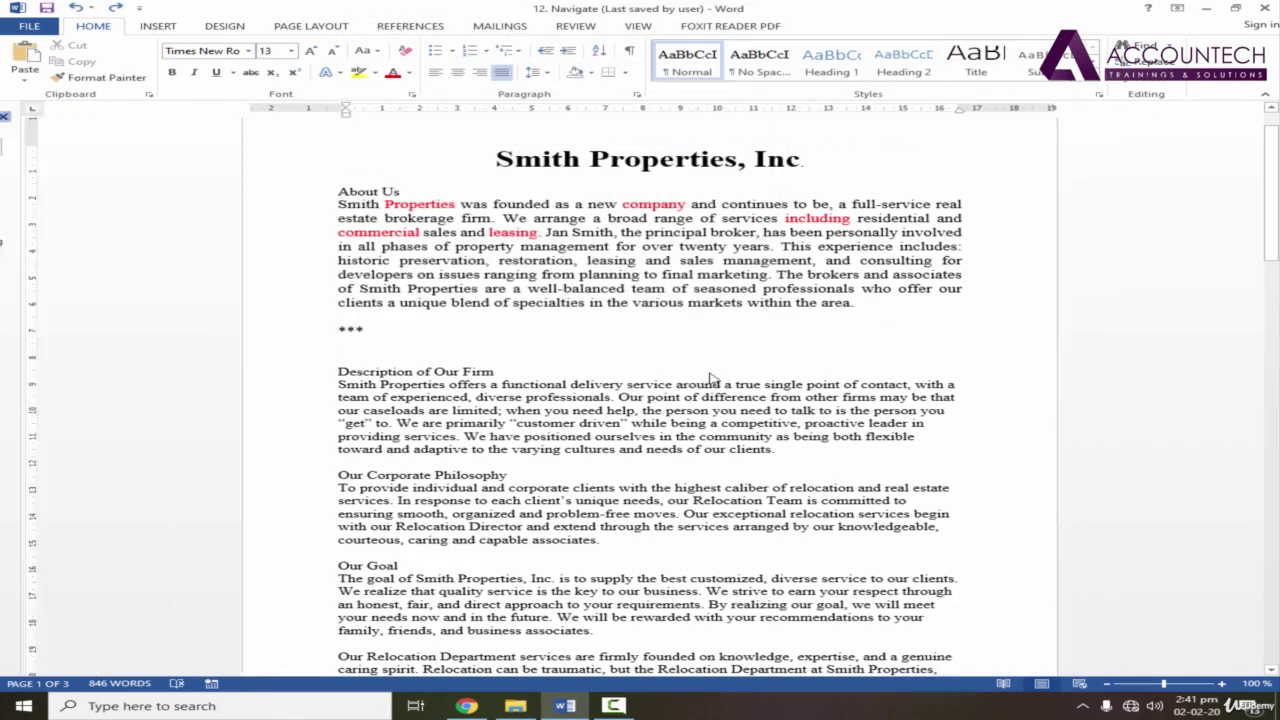
pyautogui.click(710, 375)
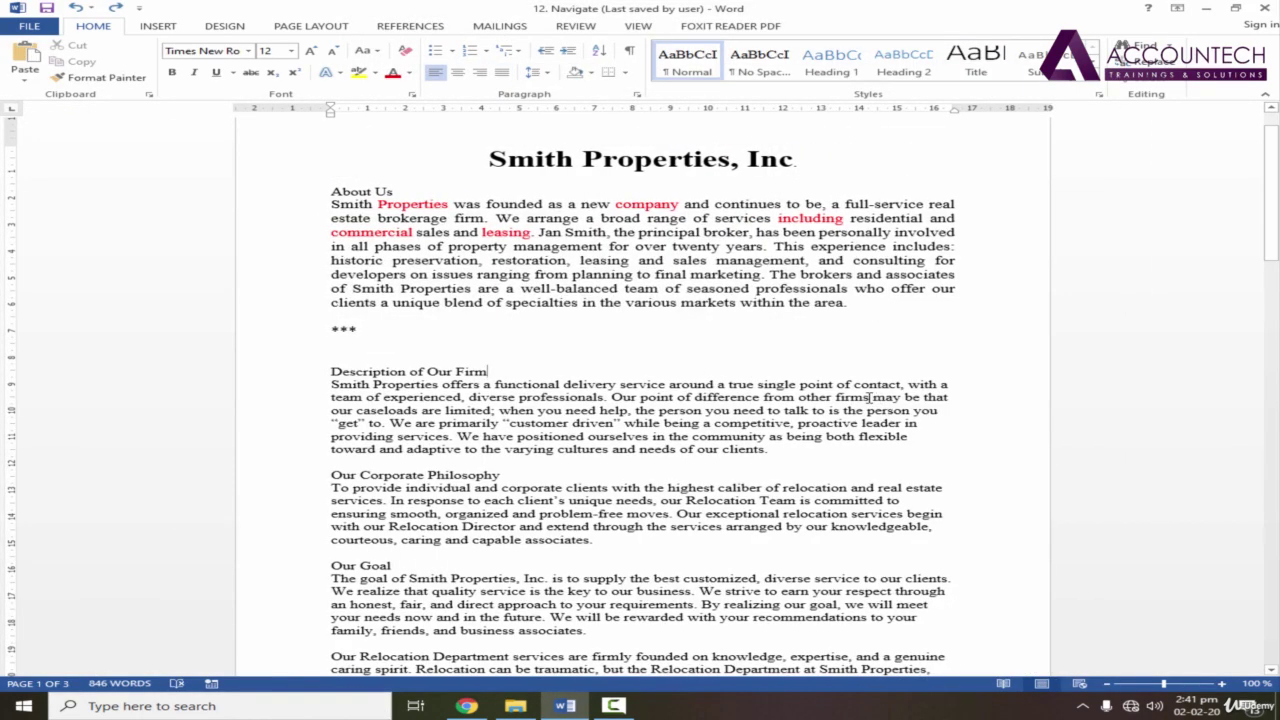
# Replace all occurrences of "Smith" with "Chris" throughout the document and review the replaced text
pyautogui.hotkey('ctrl', 'h')
pyautogui.press('BackSpace')
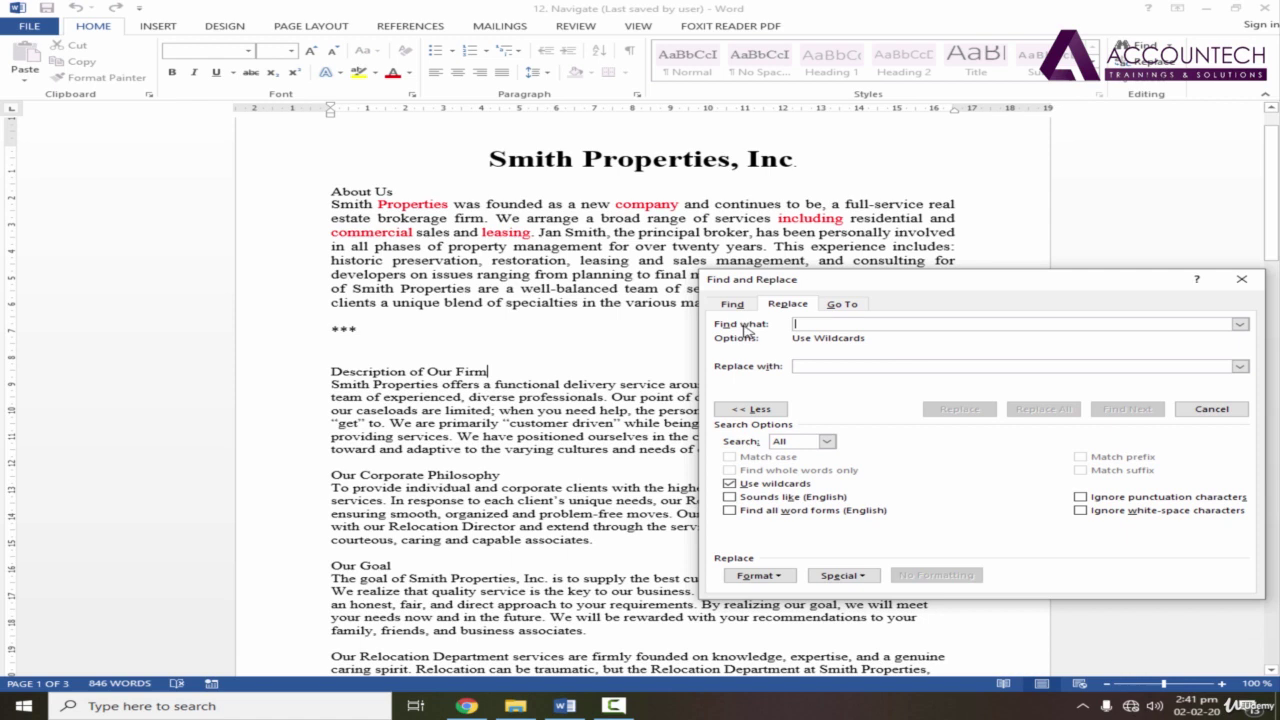
pyautogui.write('Smith')
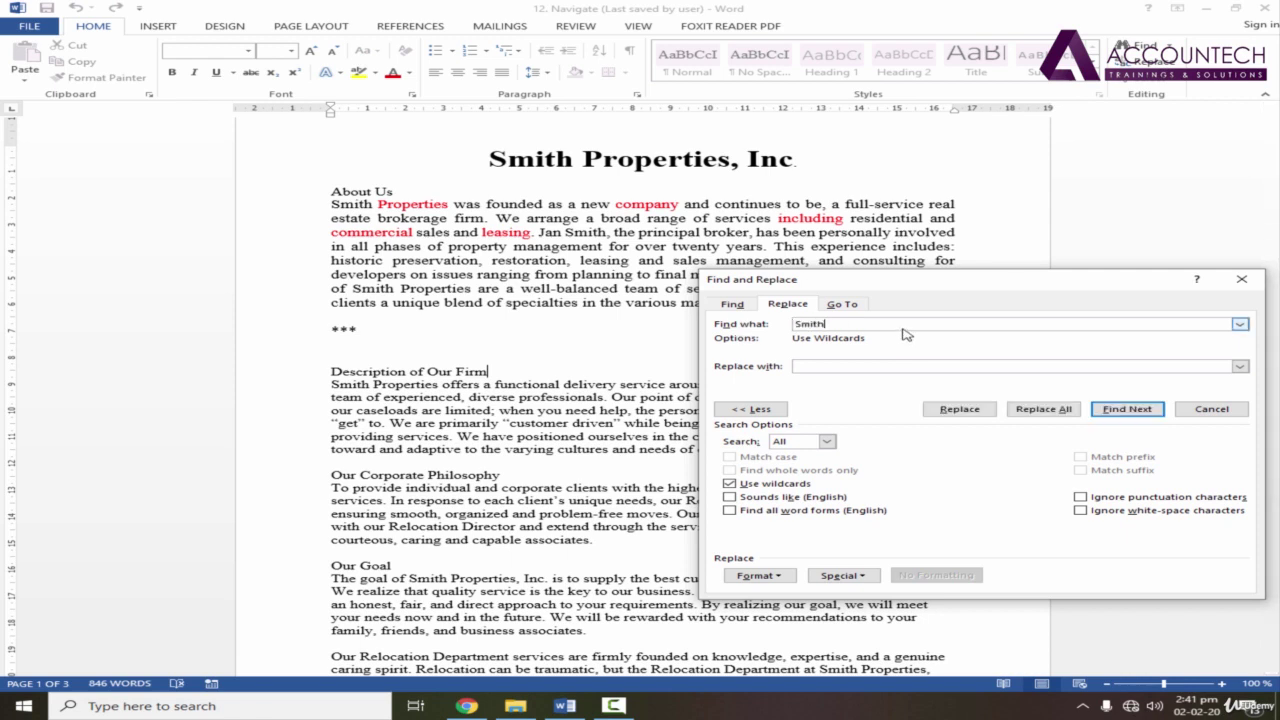
pyautogui.click(903, 365)
pyautogui.write('Chris')
pyautogui.click(1044, 409)
pyautogui.click(651, 392)
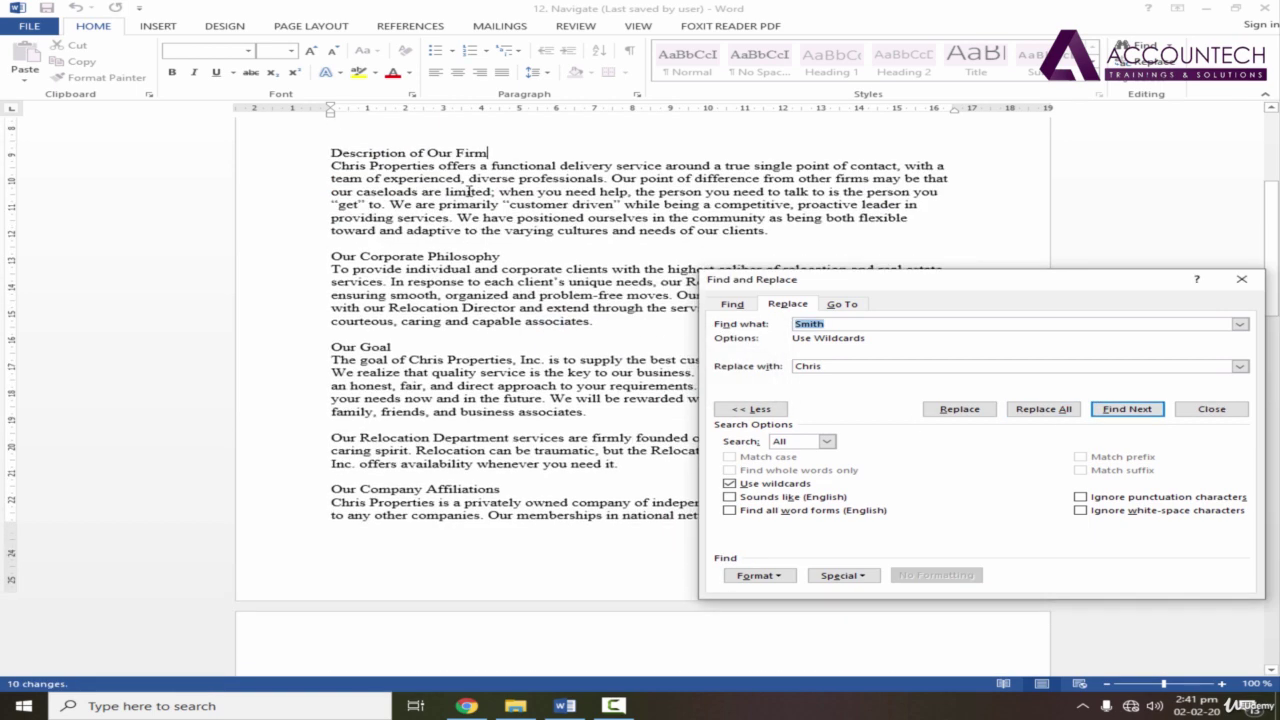
pyautogui.scroll(5, 524, 243)
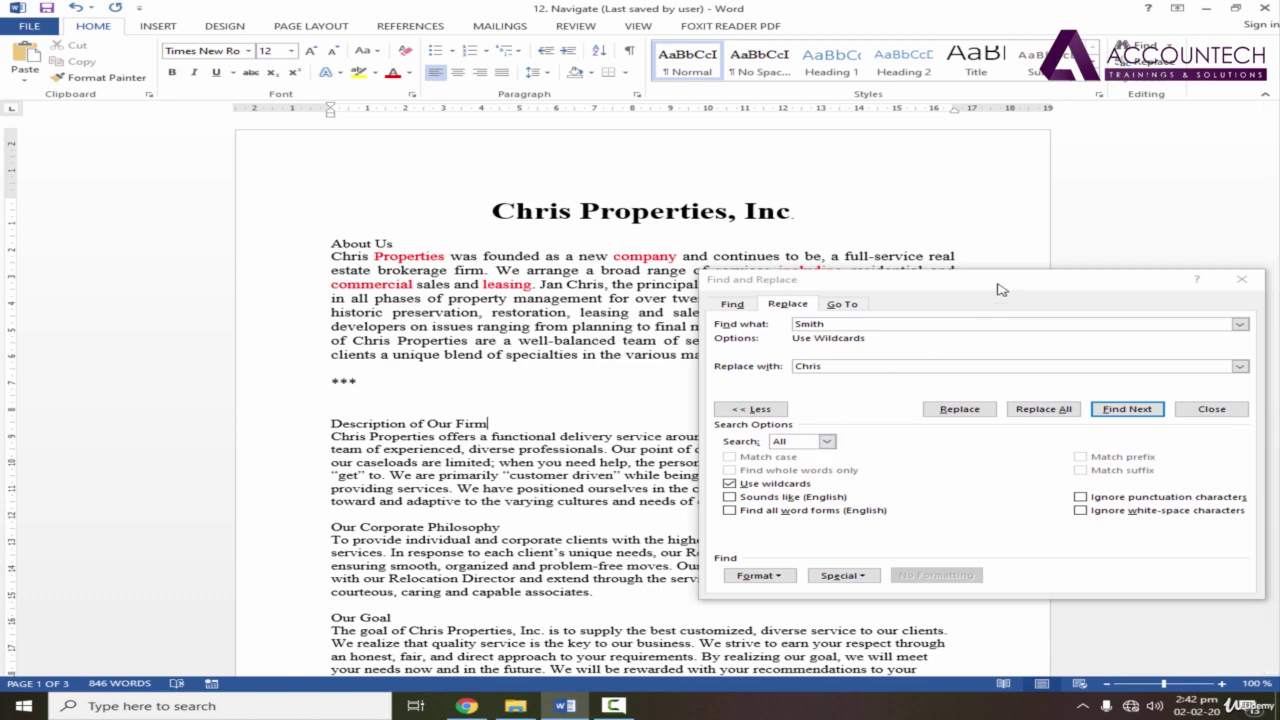
pyautogui.moveTo(998, 279); pyautogui.dragTo(868, 112)
pyautogui.scroll(-4, 1272, 250)
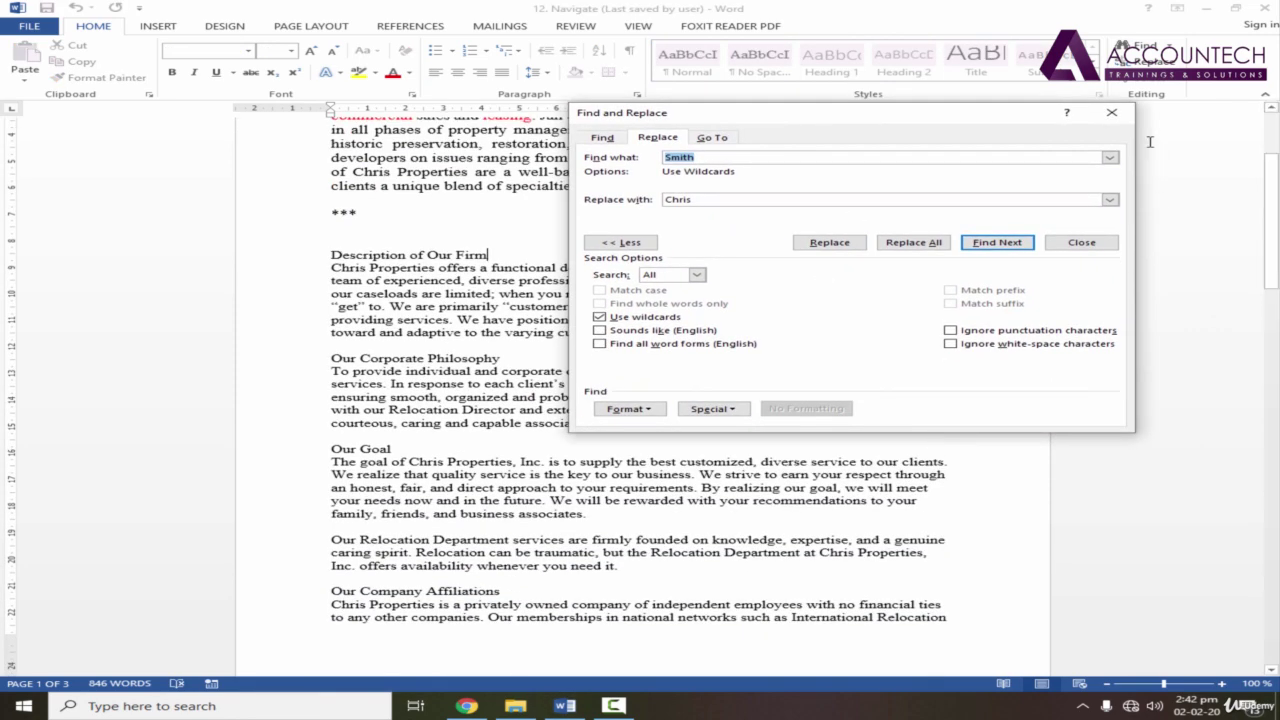